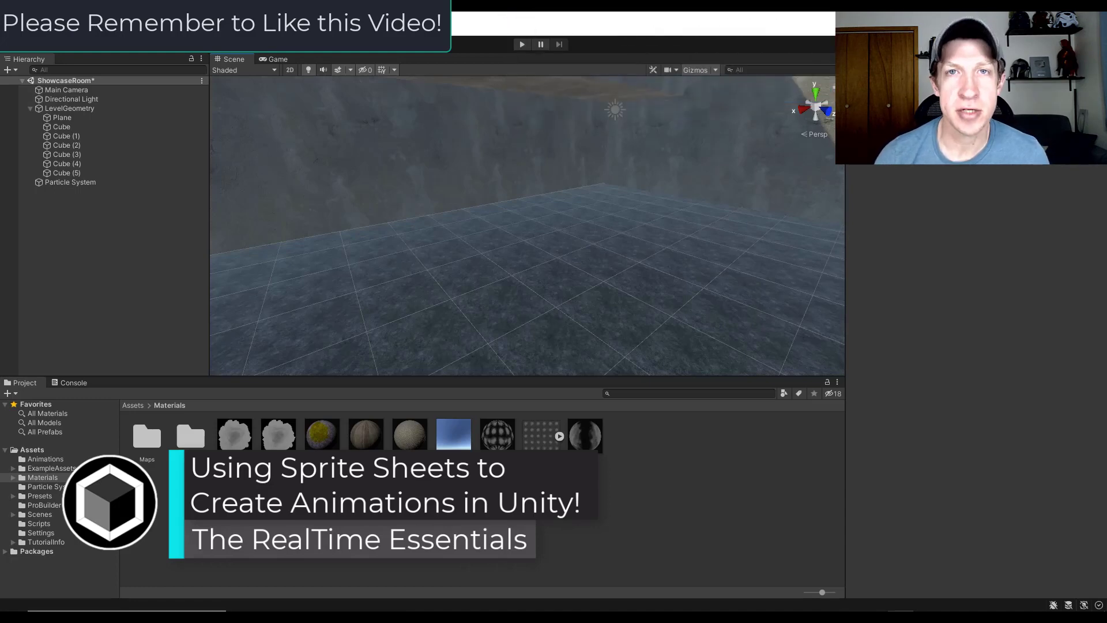
Step: Tilt the scene view slightly and bring the File Explorer 'loops' folder into view over Unity
right_click_drag(700, 259, 700, 248)
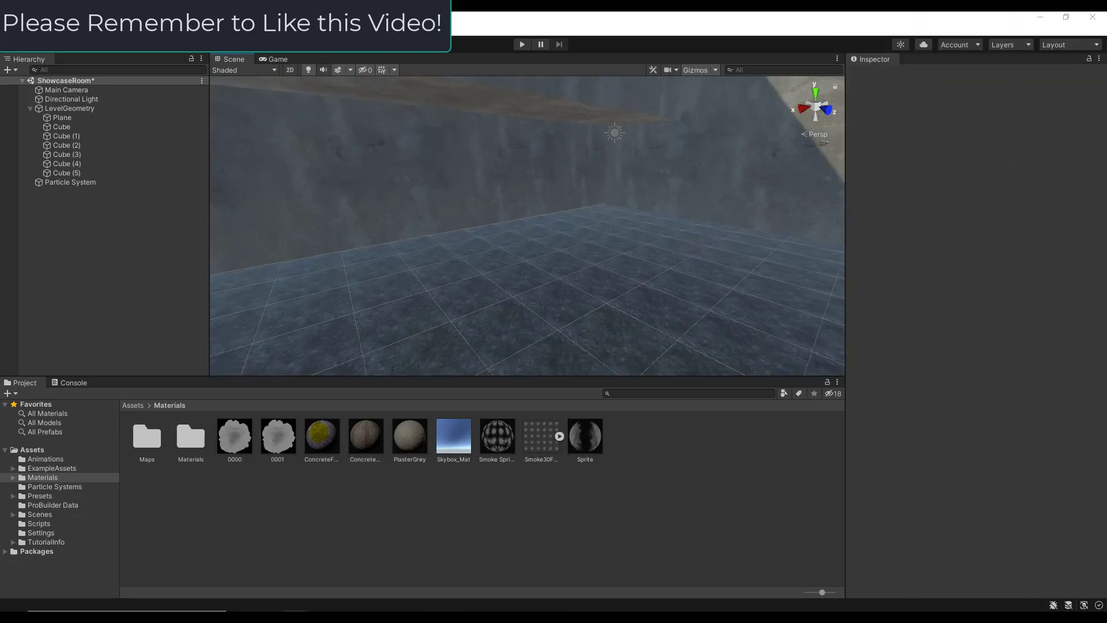
left_click_drag(1106, 150, 472, 94)
Step: View burning_loop_1.png in Photos zoomed to about 459%, then close the viewer
left_click(294, 258)
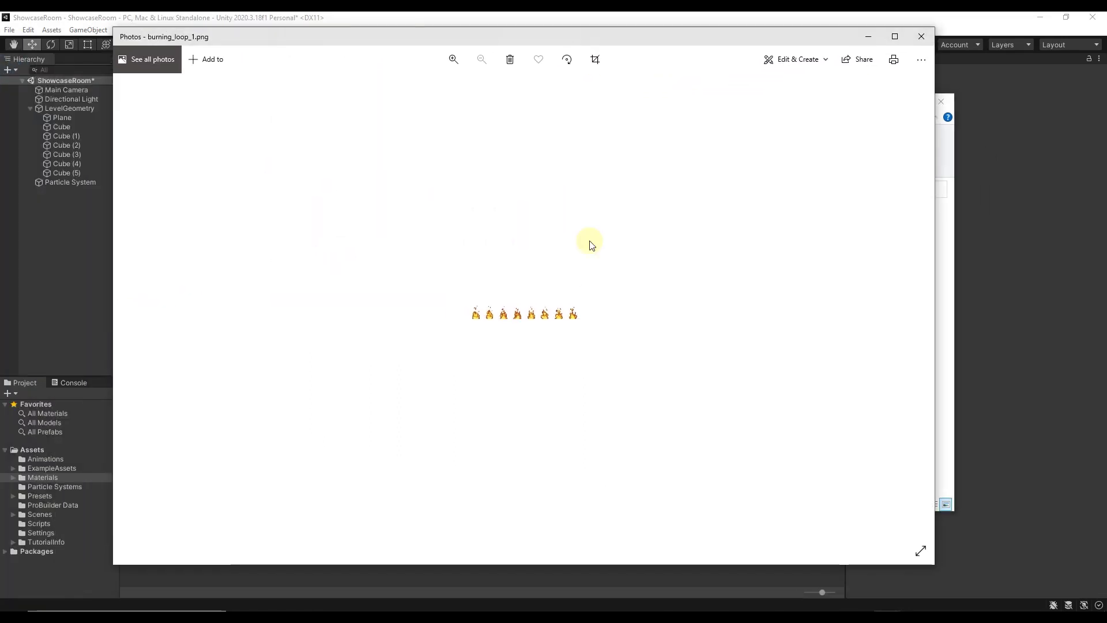
scroll(514, 326, "up", 4)
scroll(539, 330, "up", 2)
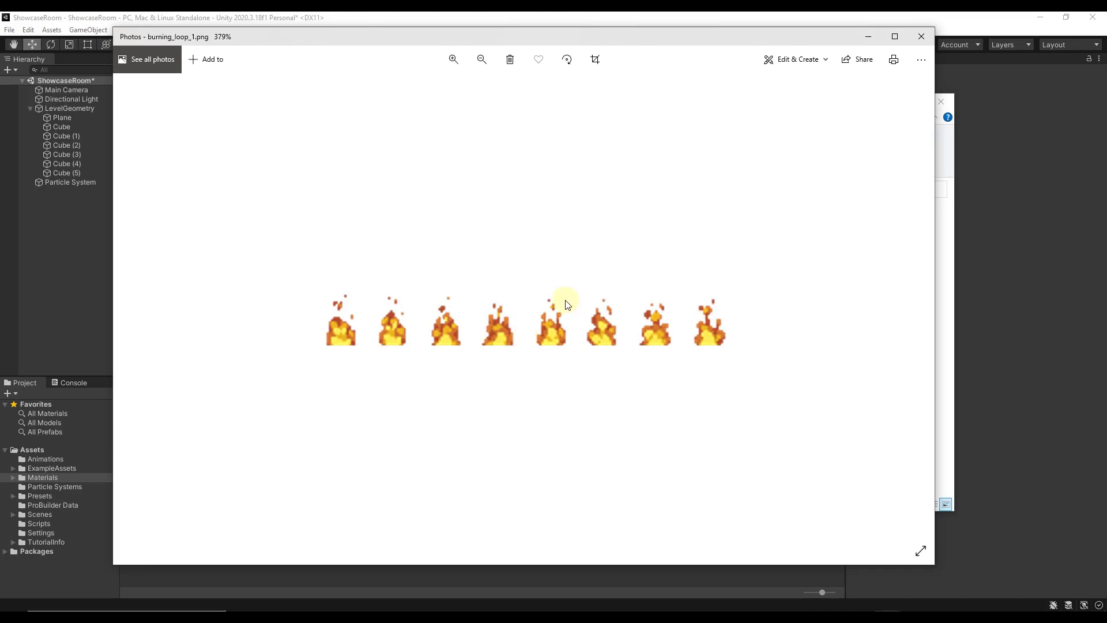
scroll(529, 328, "up", 1)
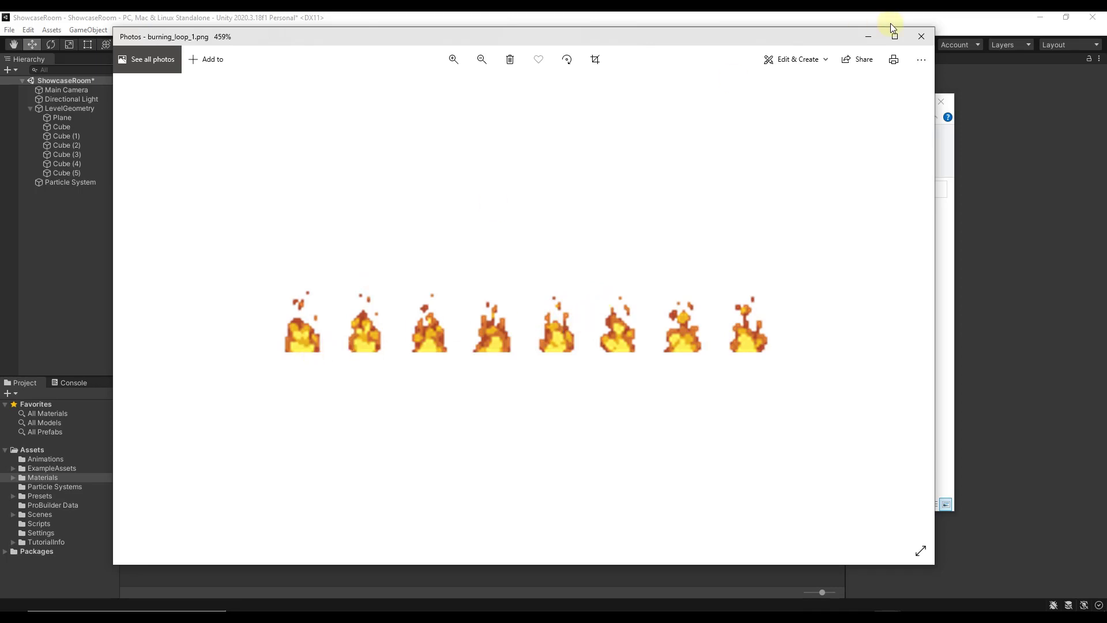
left_click(880, 41)
left_click(620, 191)
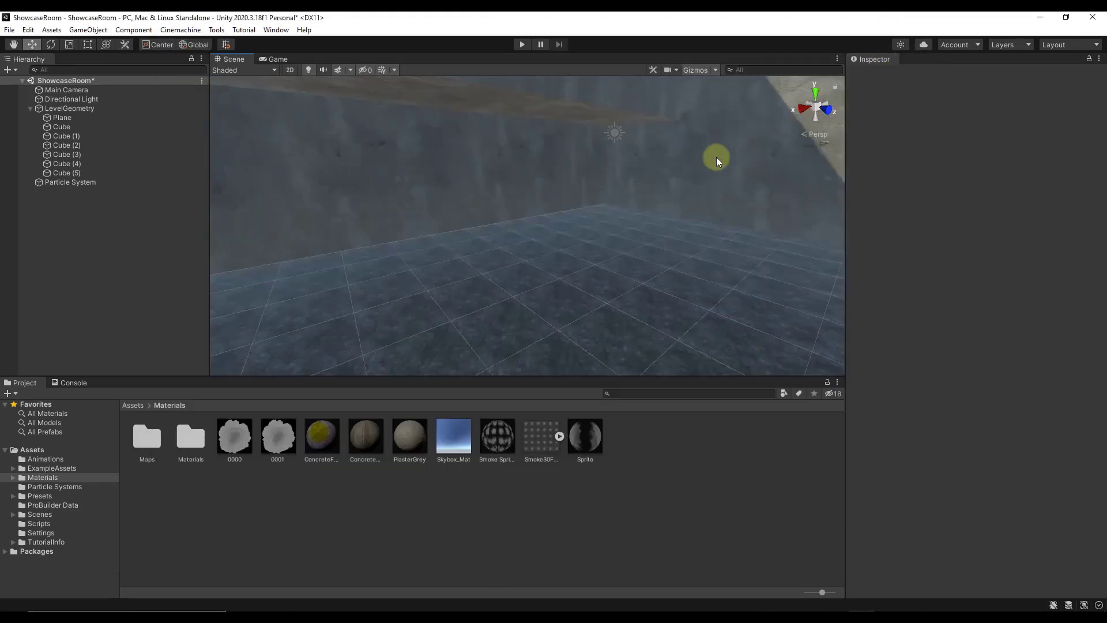
left_click(278, 32)
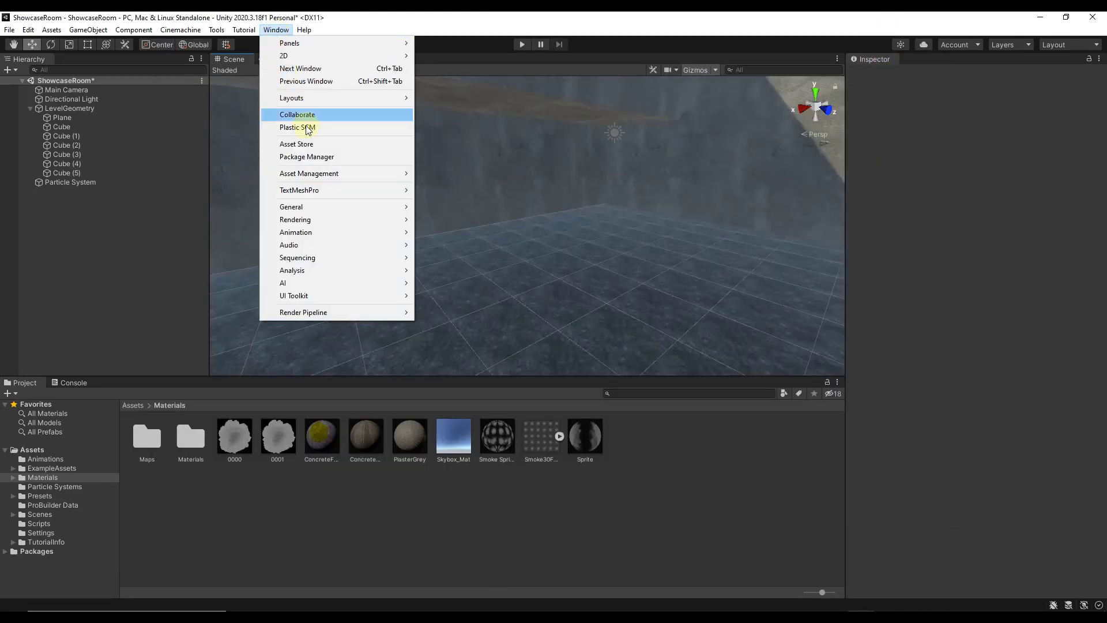
left_click(316, 157)
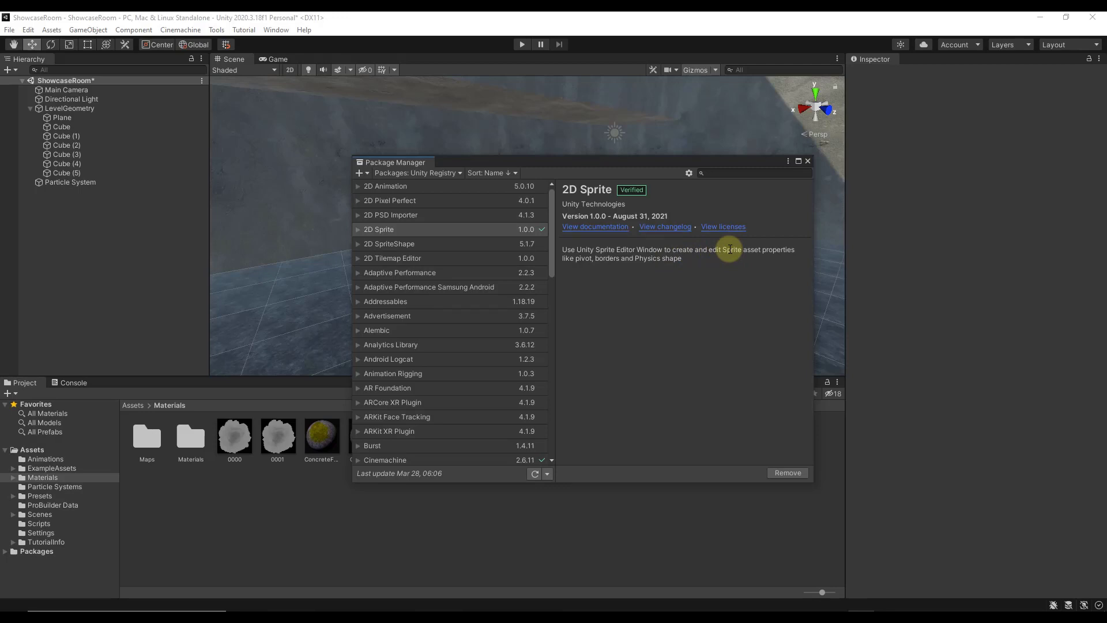
left_click(808, 162)
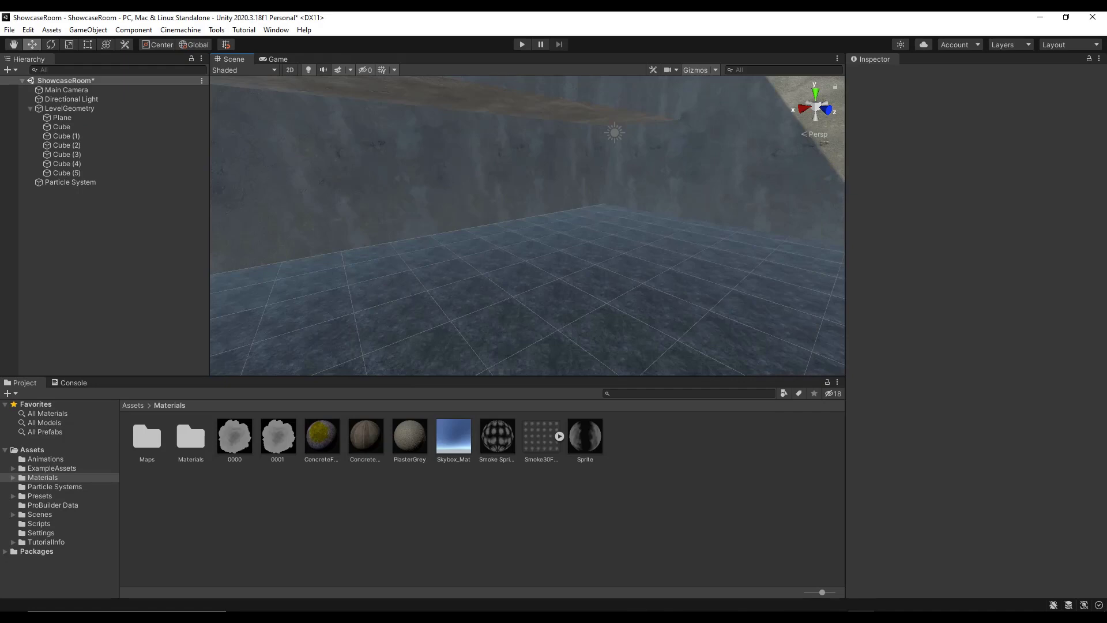
key("alt+Tab")
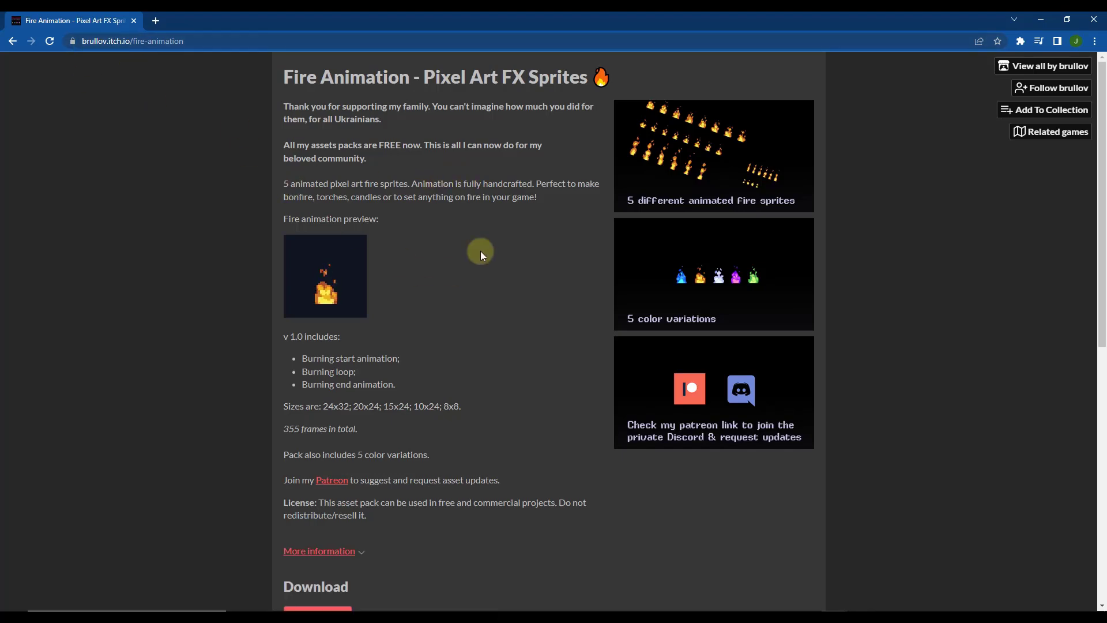
scroll(501, 230, "down", 4)
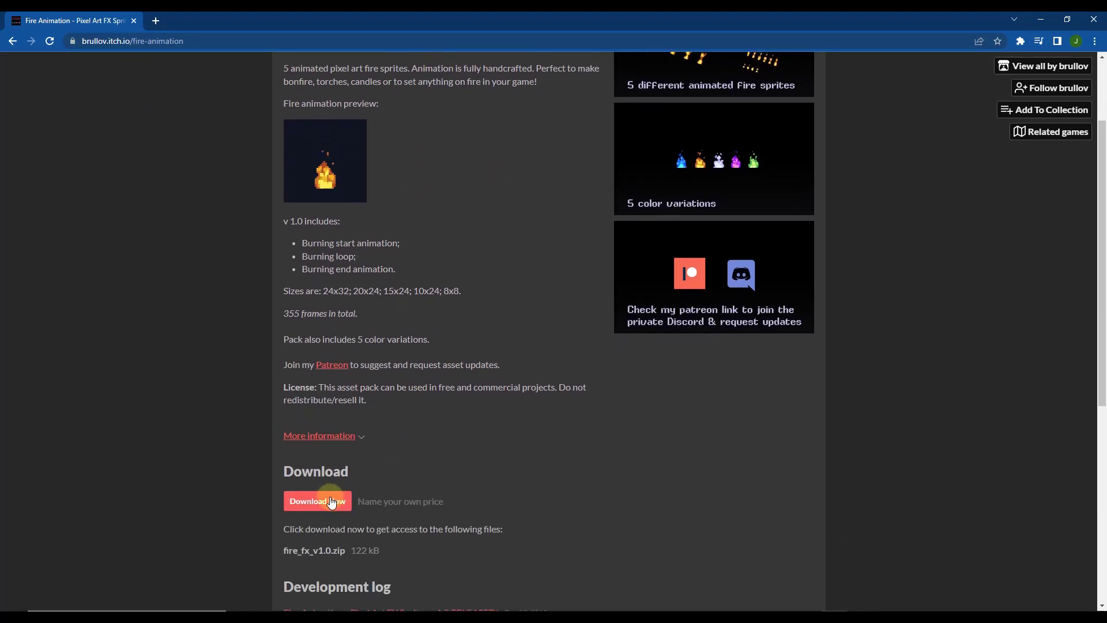
left_click(316, 392)
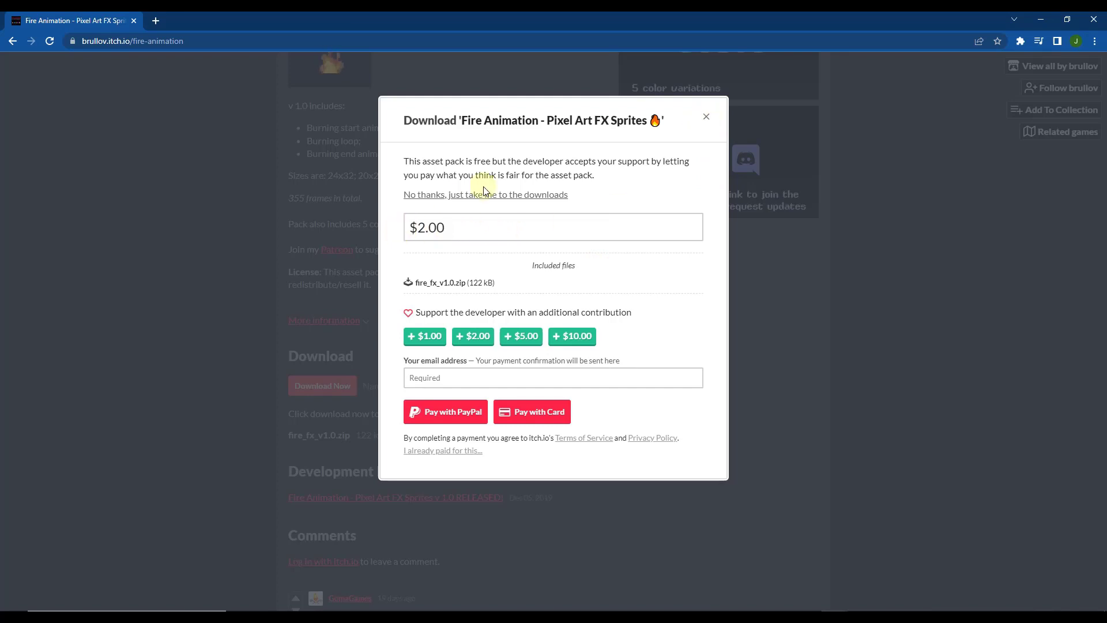
left_click(706, 117)
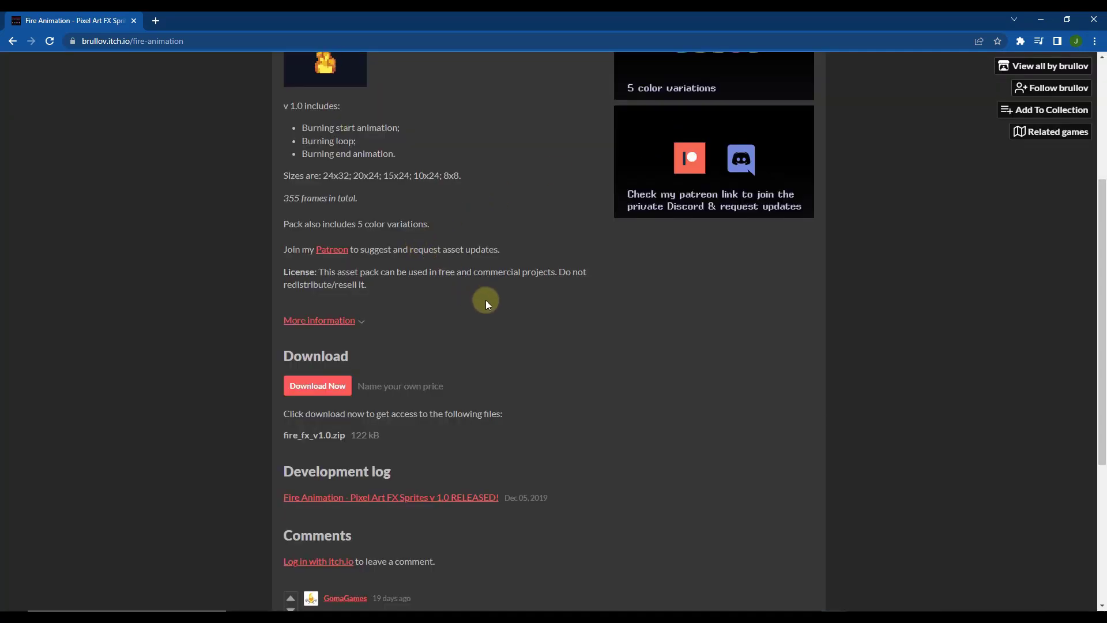
scroll(485, 300, "down", 1)
scroll(461, 272, "up", 1)
left_click(1041, 19)
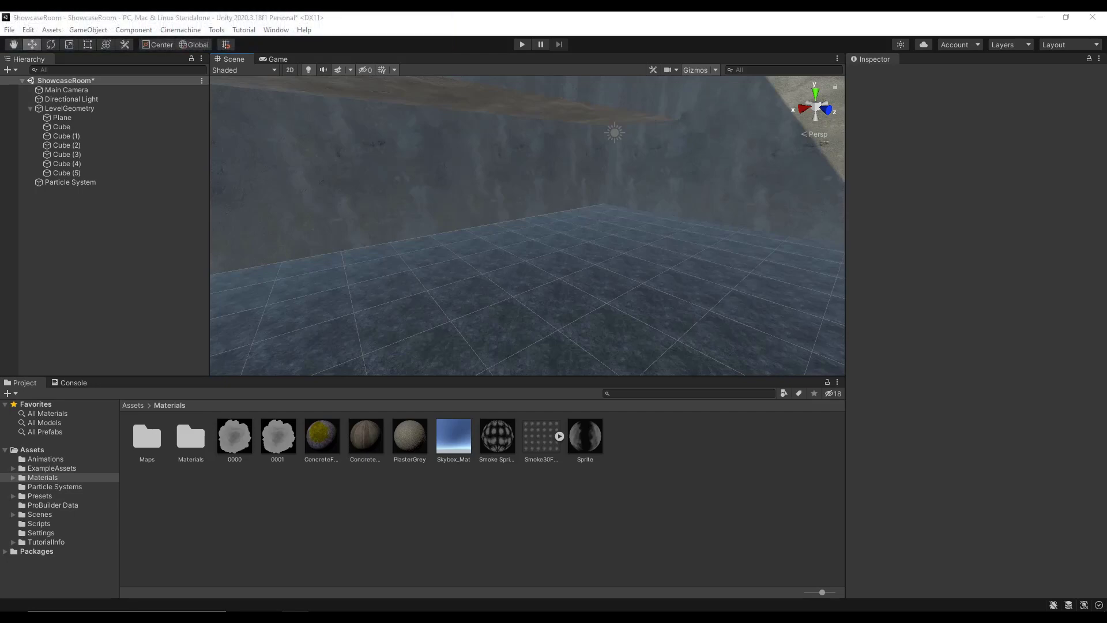
left_click_drag(1106, 230, 517, 113)
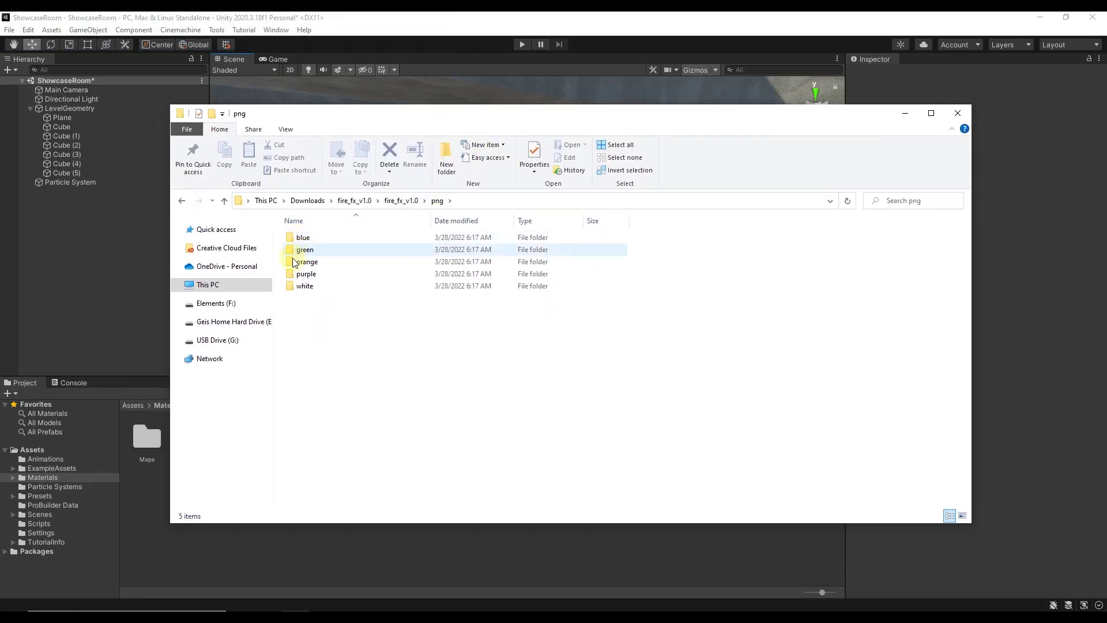
double_click(315, 264)
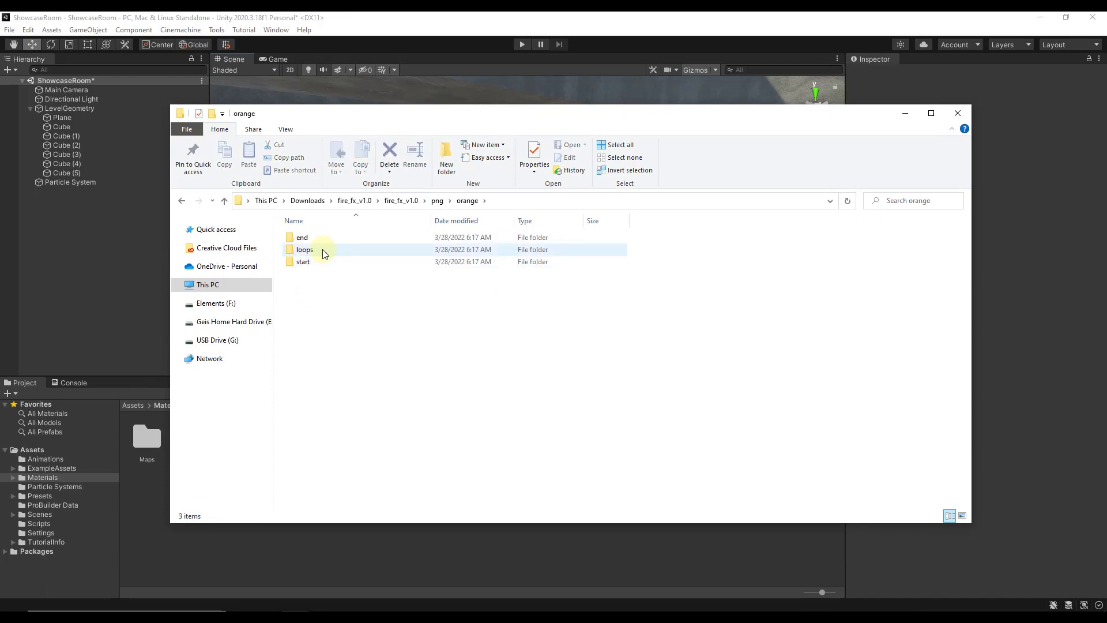
double_click(323, 252)
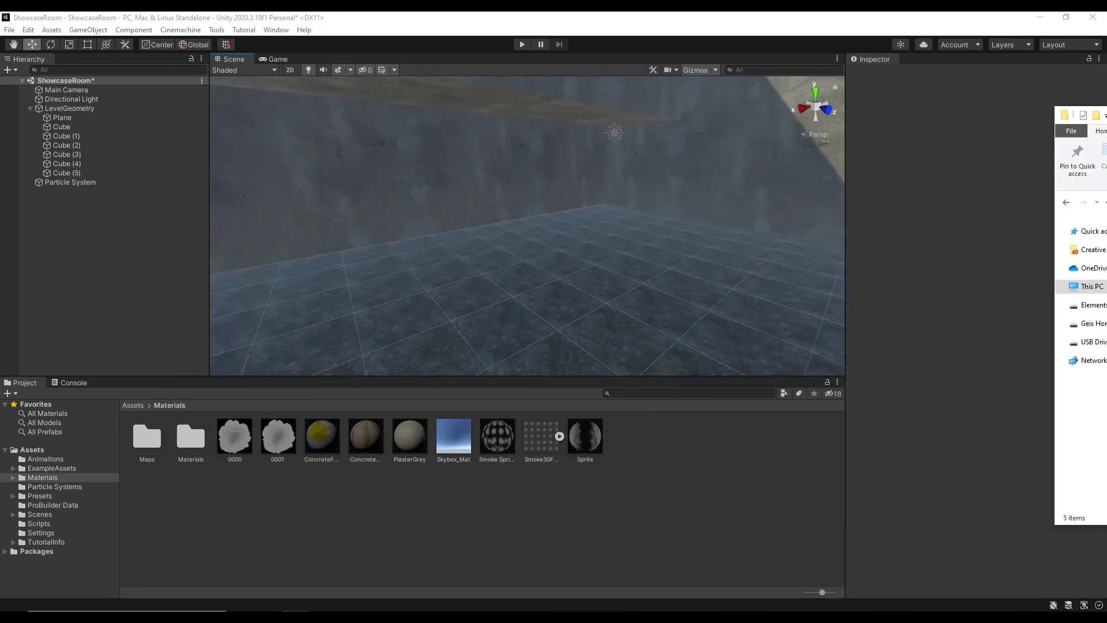
left_click_drag(524, 116, 1106, 119)
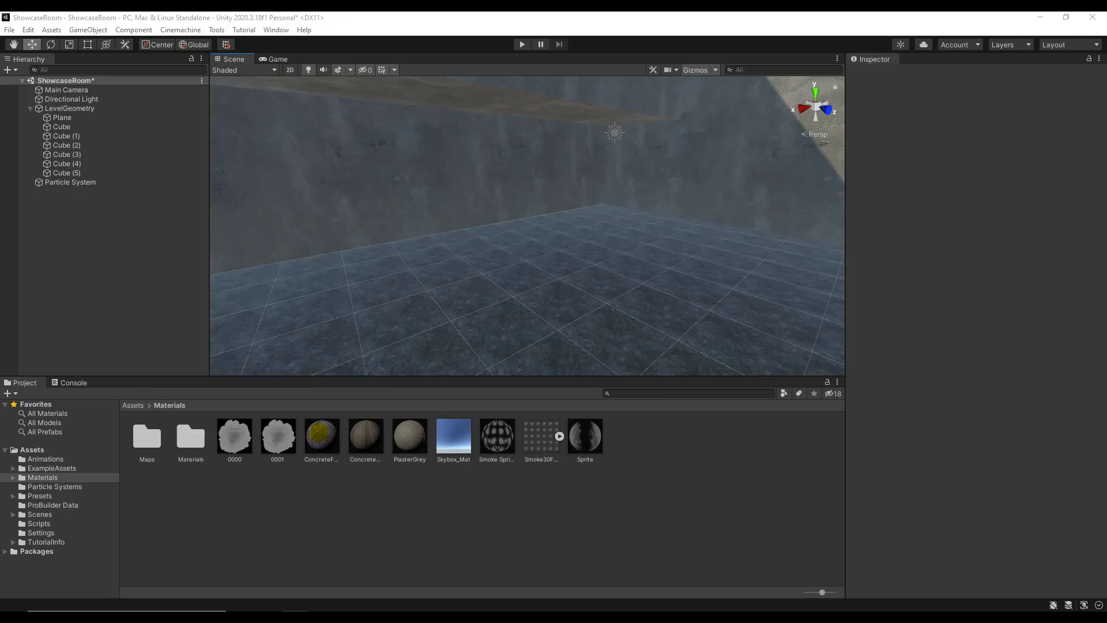
Step: Import burning_loop_3.png into Materials as a Sprite (2D and UI) in Multiple mode, and open the Sprite Editor
left_click_drag(681, 496, 482, 494)
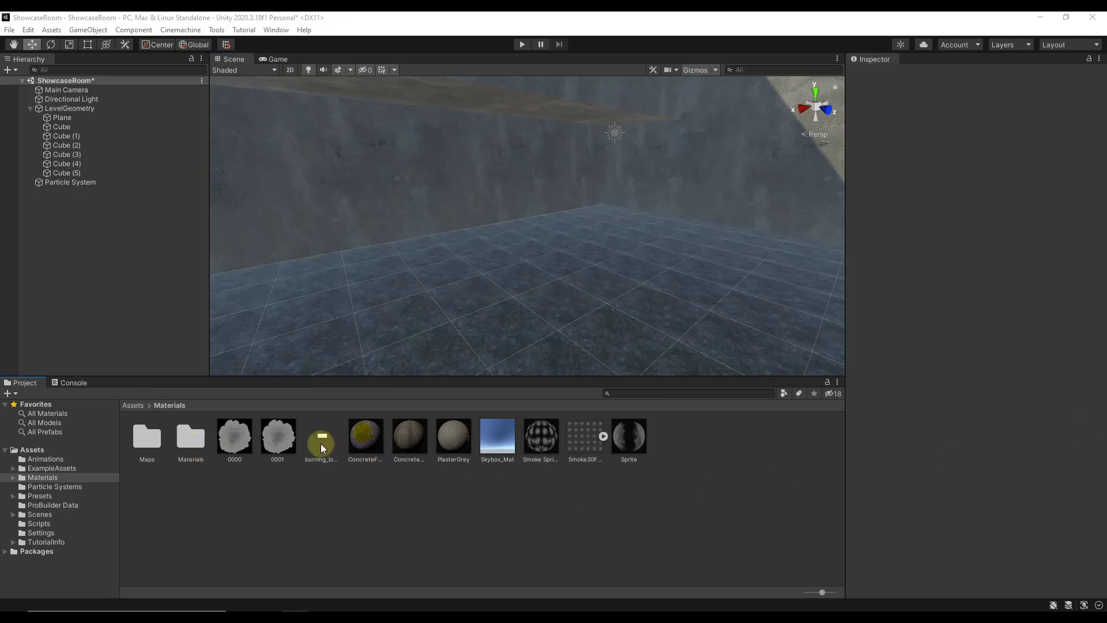
left_click(322, 445)
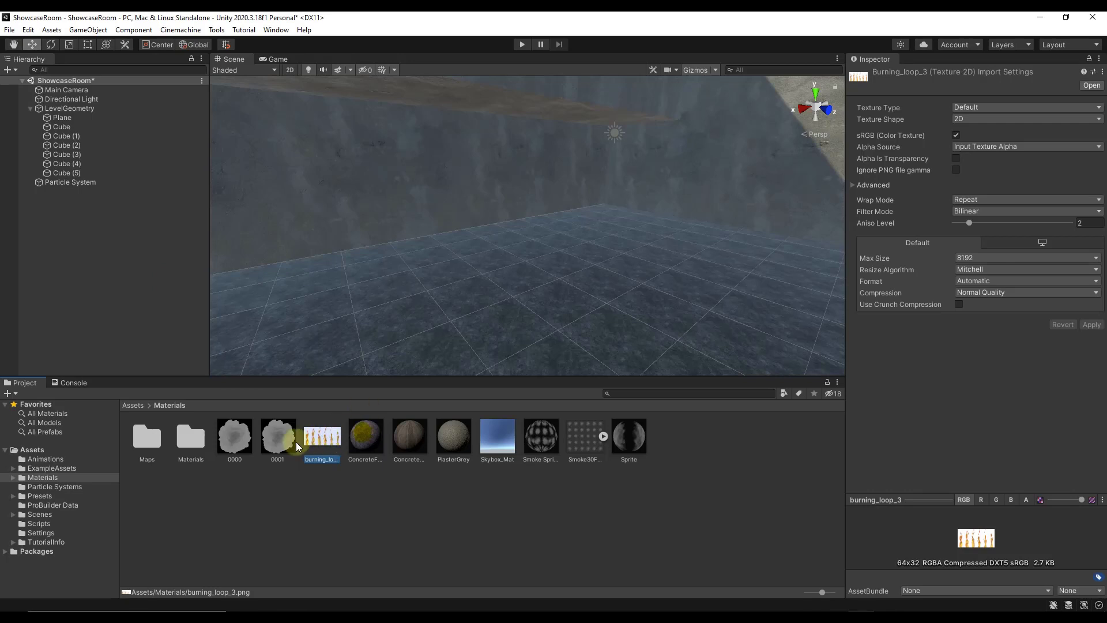
left_click(978, 107)
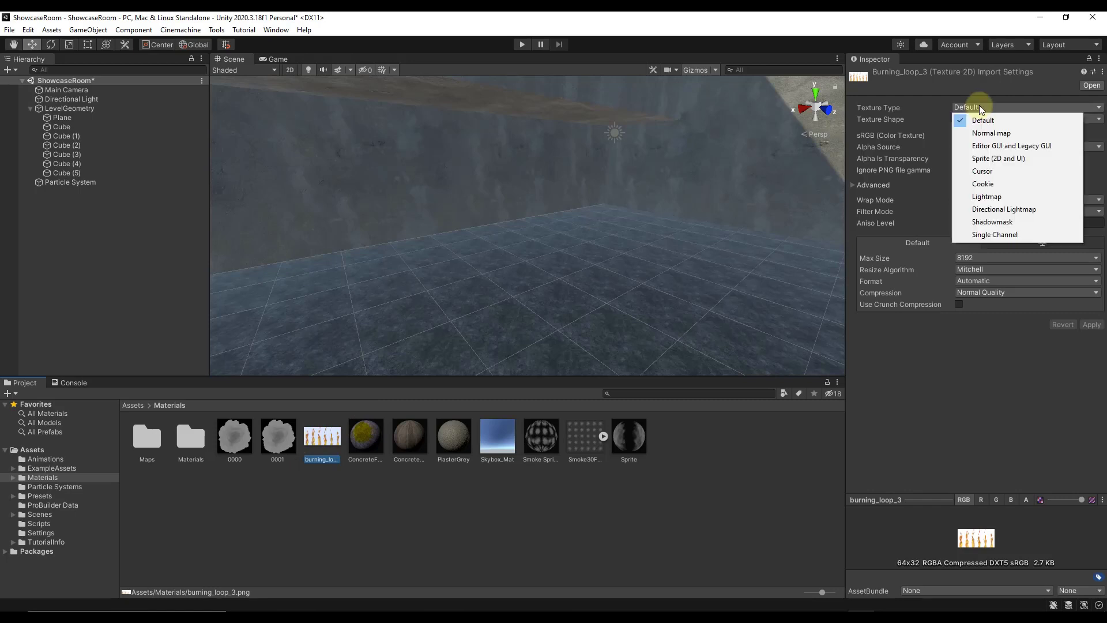
left_click(998, 159)
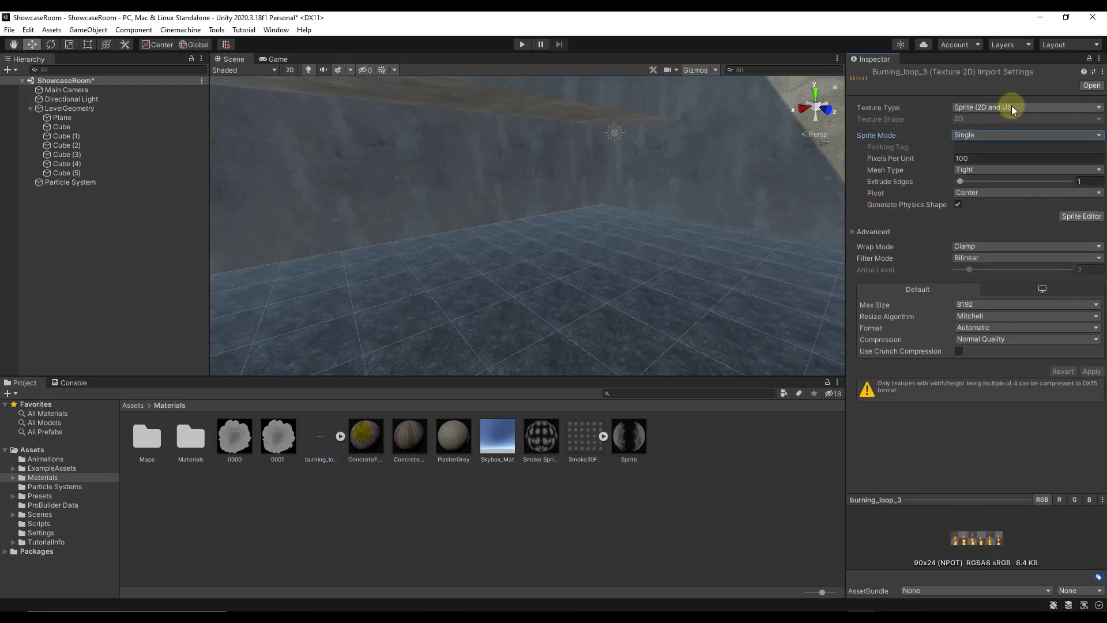
left_click(998, 136)
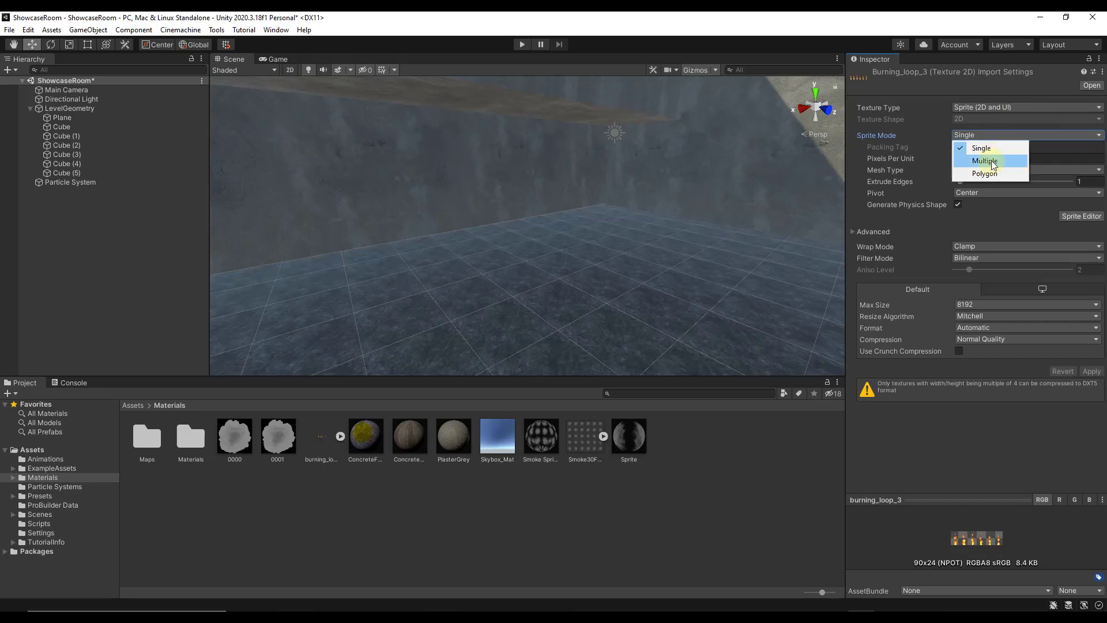
left_click(991, 161)
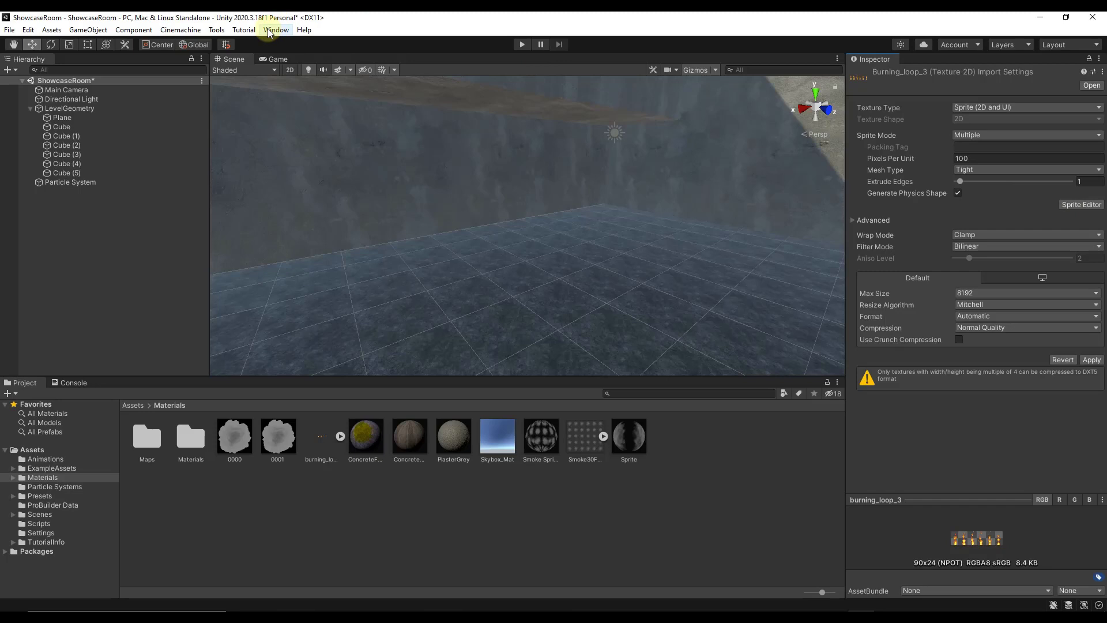
left_click(1077, 205)
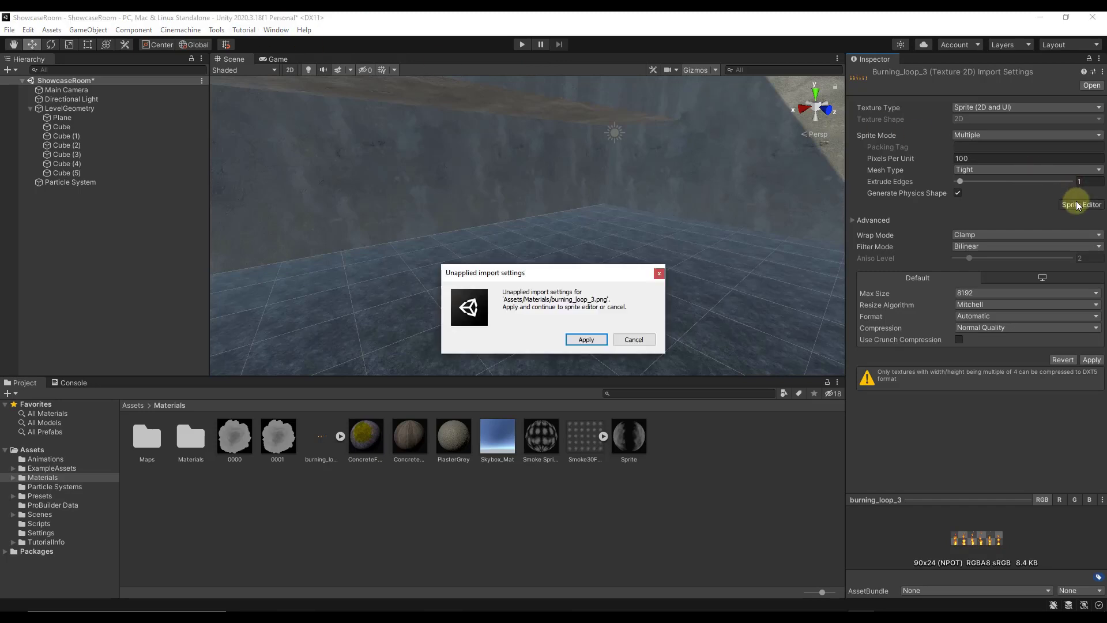
Step: Apply the import settings and set slicing to Grid By Cell Count with 6 columns
left_click(587, 340)
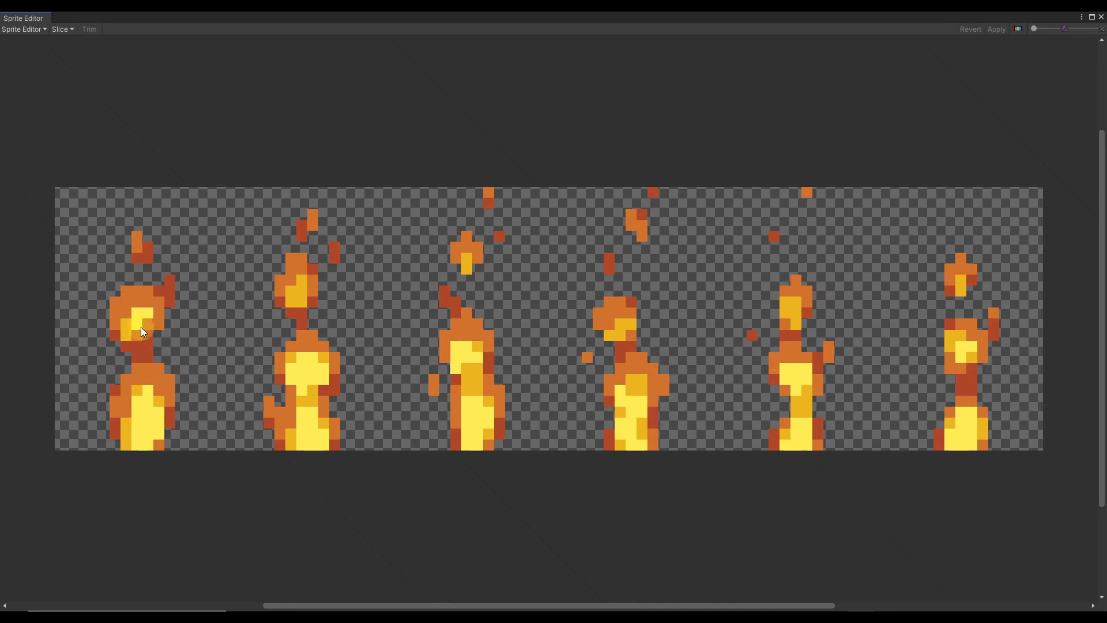
left_click(62, 29)
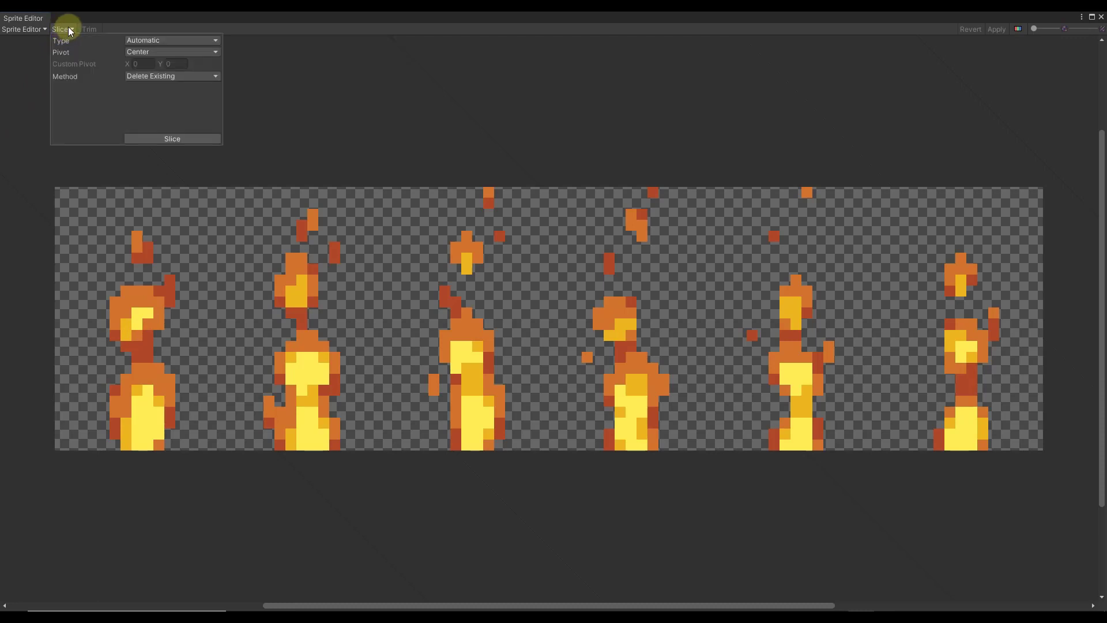
left_click(149, 41)
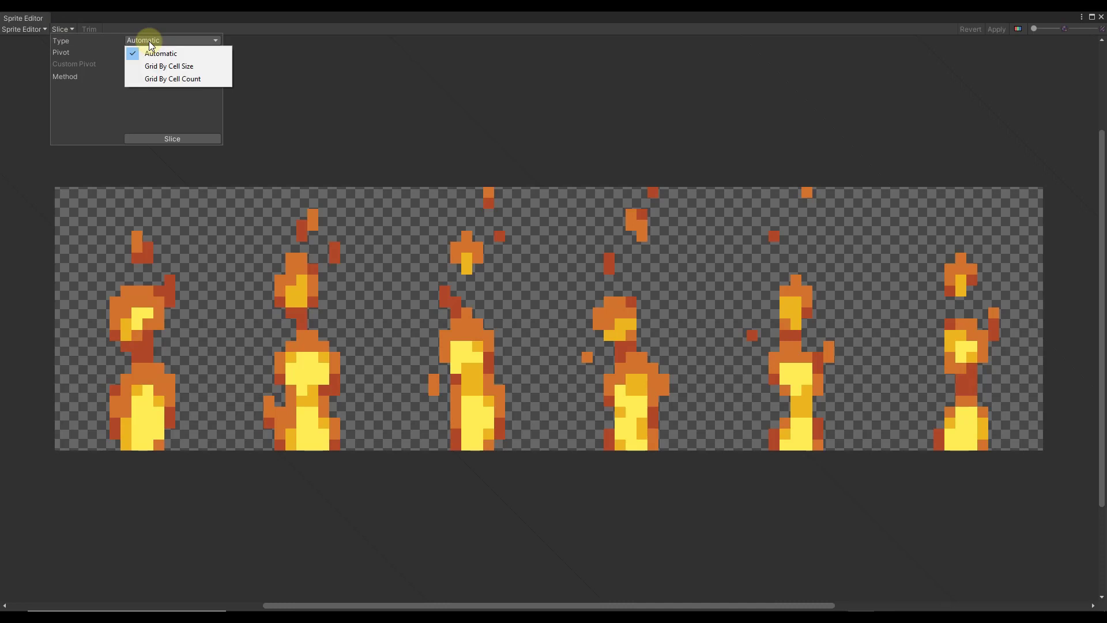
left_click(166, 79)
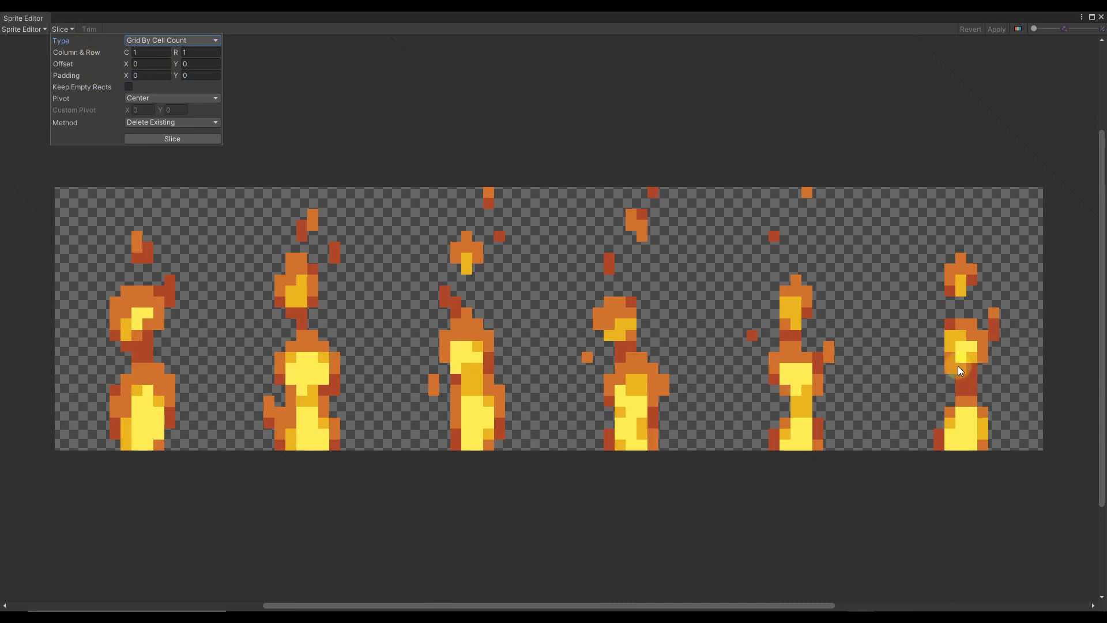
left_click(147, 51)
left_click(148, 51)
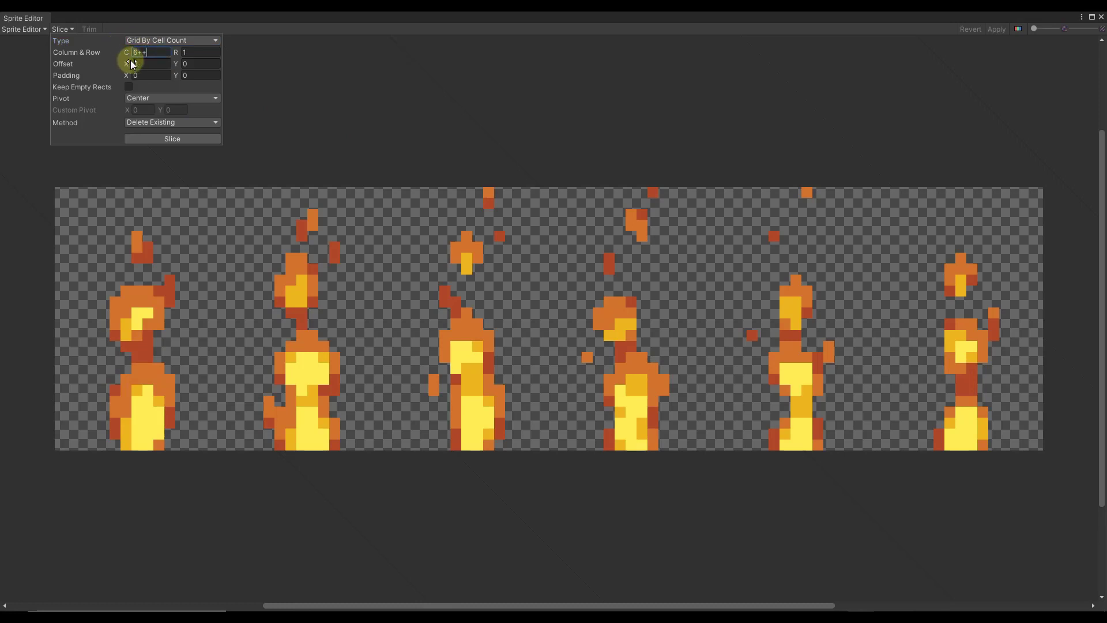
Step: Slice the sheet into six frames, try Padding X 10, then re-slice with 0 padding
left_click(178, 138)
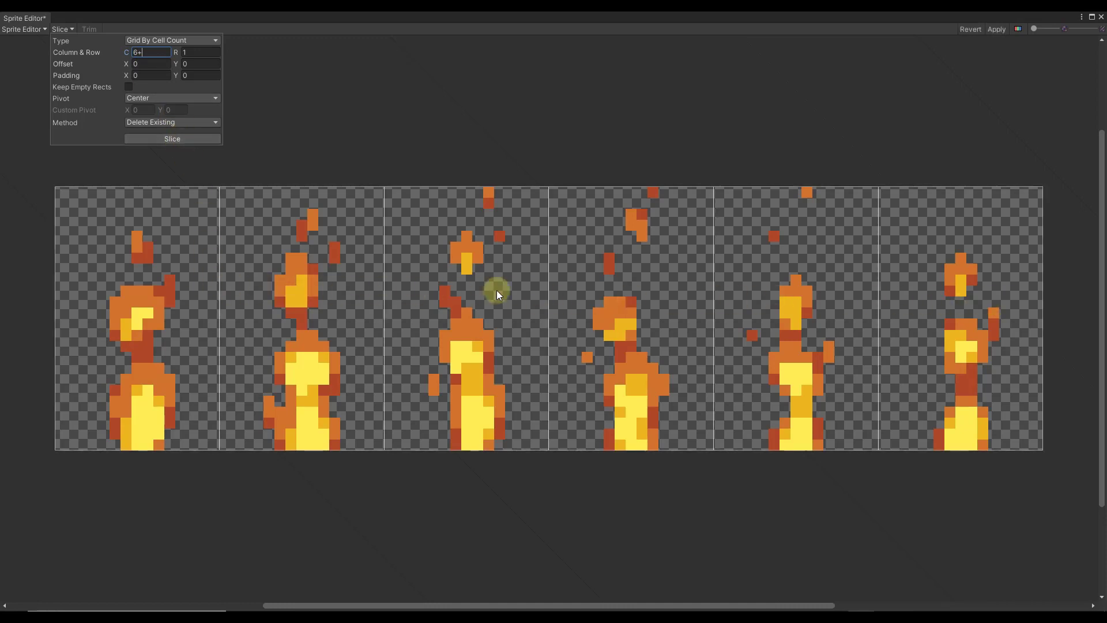
key("BackSpace")
left_click(151, 75)
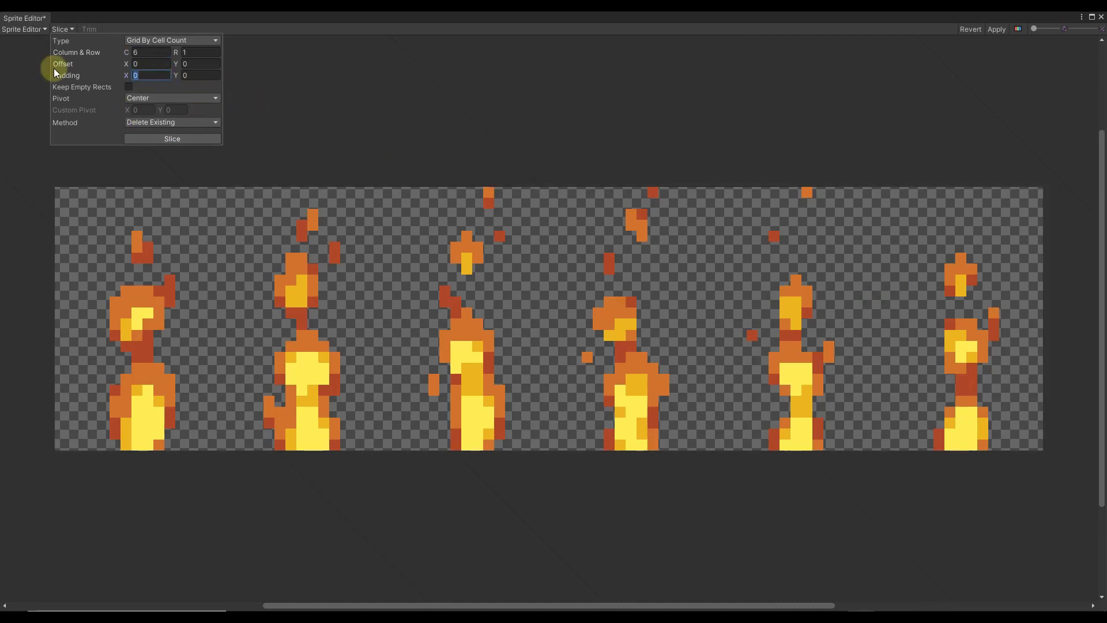
type("10")
left_click(179, 139)
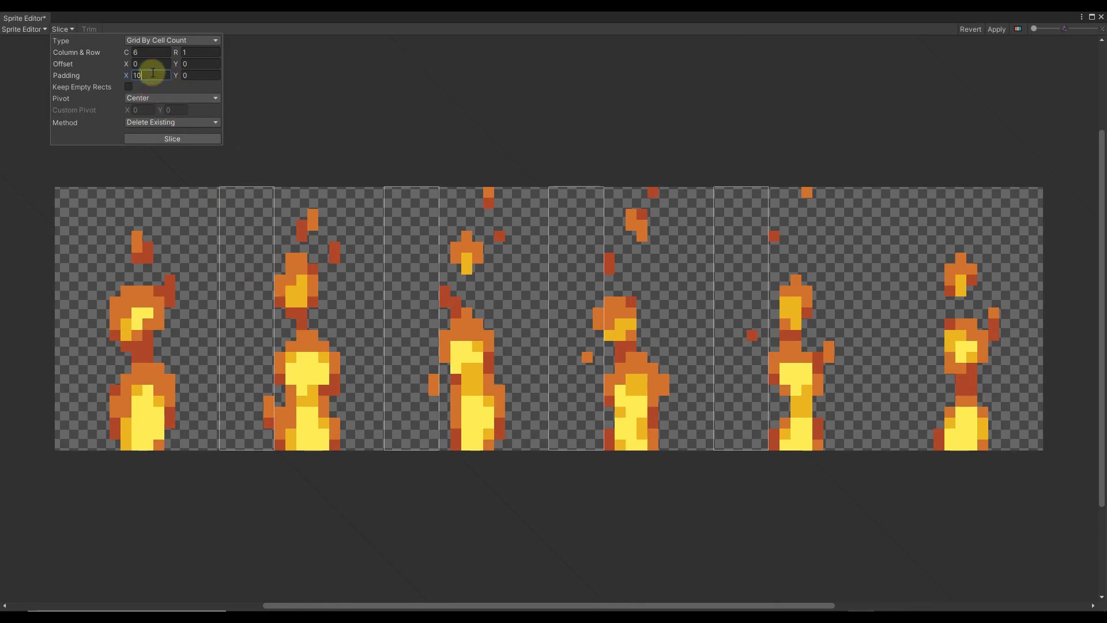
key("Return")
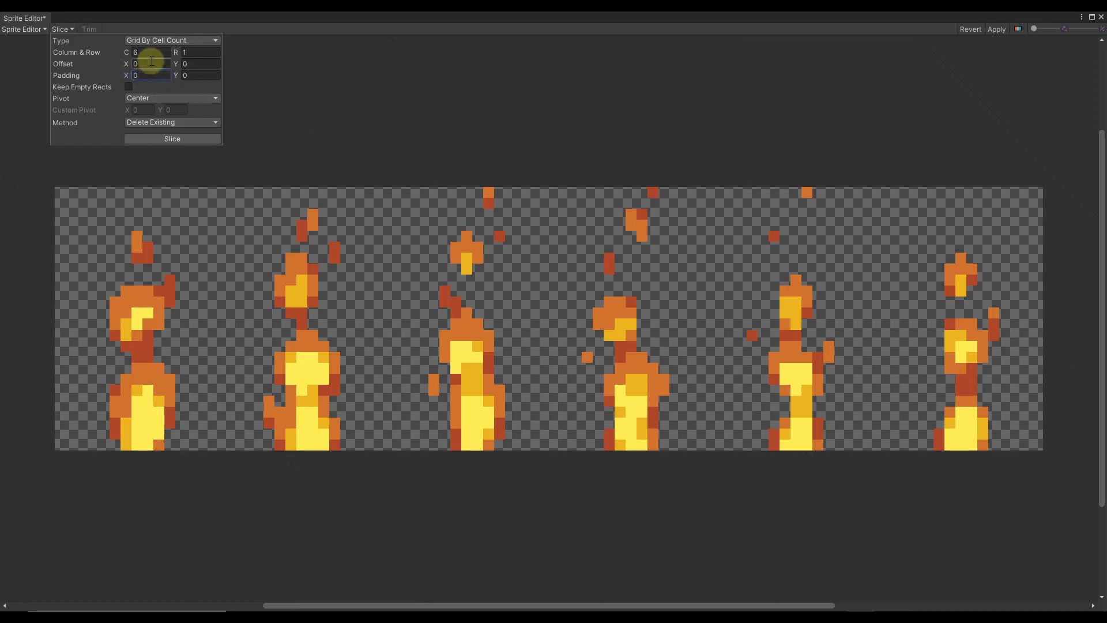
left_click(172, 139)
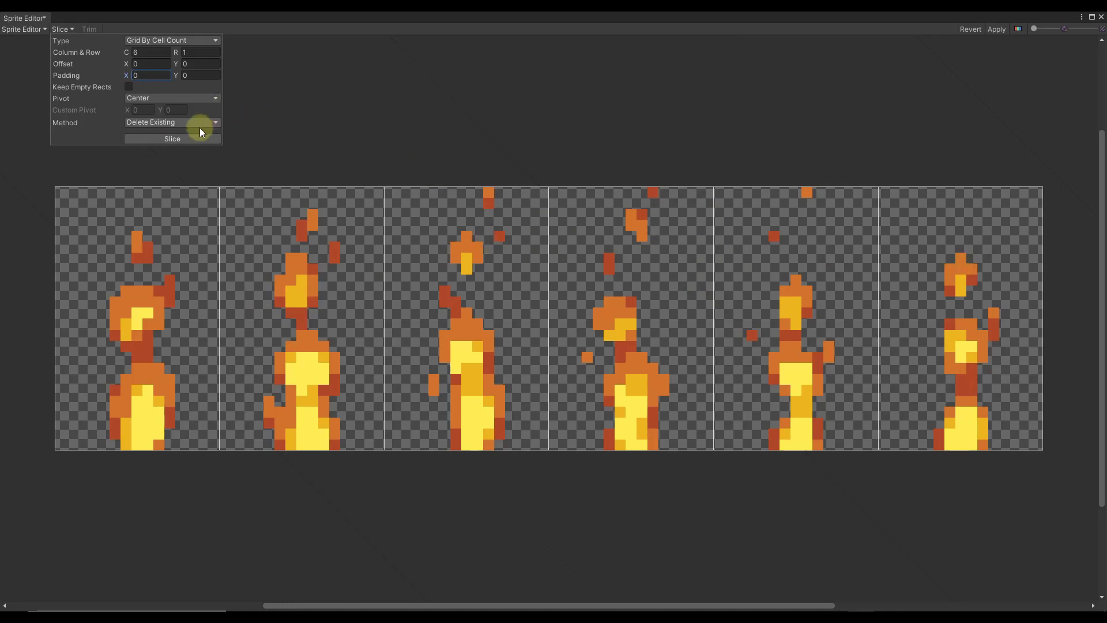
Step: Toggle the black-and-white alpha preview, then apply the six-frame slicing
left_click(1016, 29)
left_click(1018, 28)
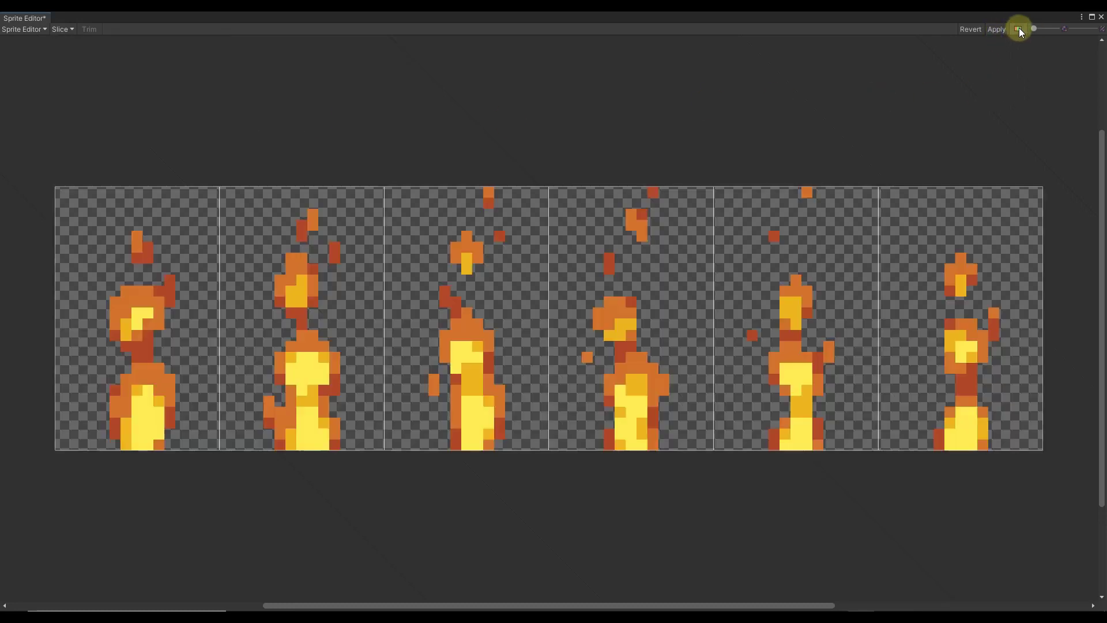
left_click(1019, 28)
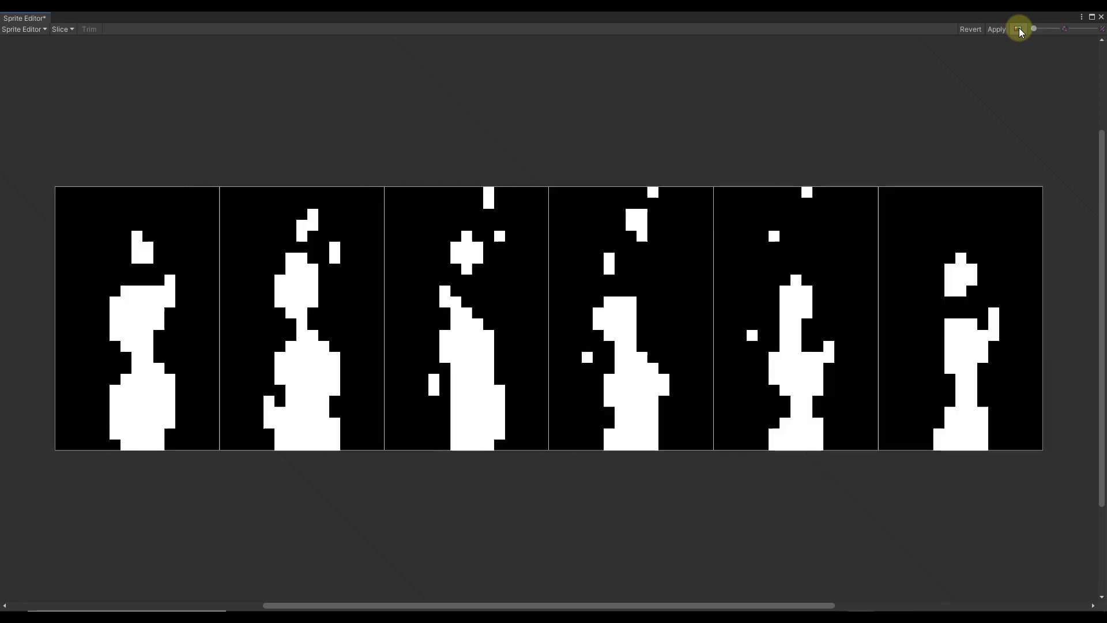
left_click(1019, 28)
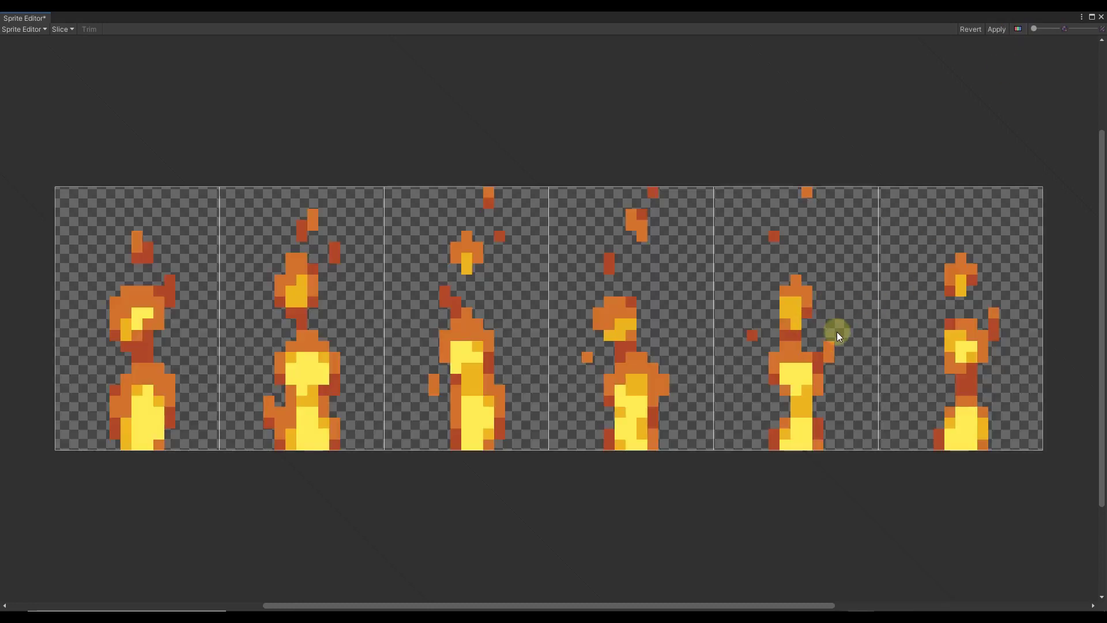
left_click(1018, 28)
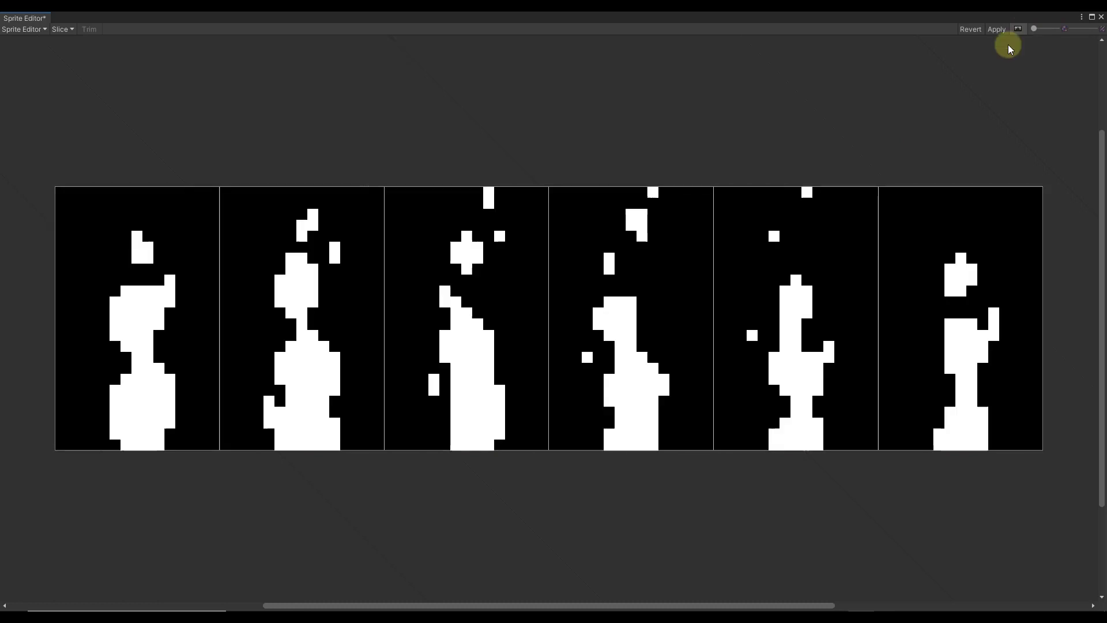
left_click(1018, 29)
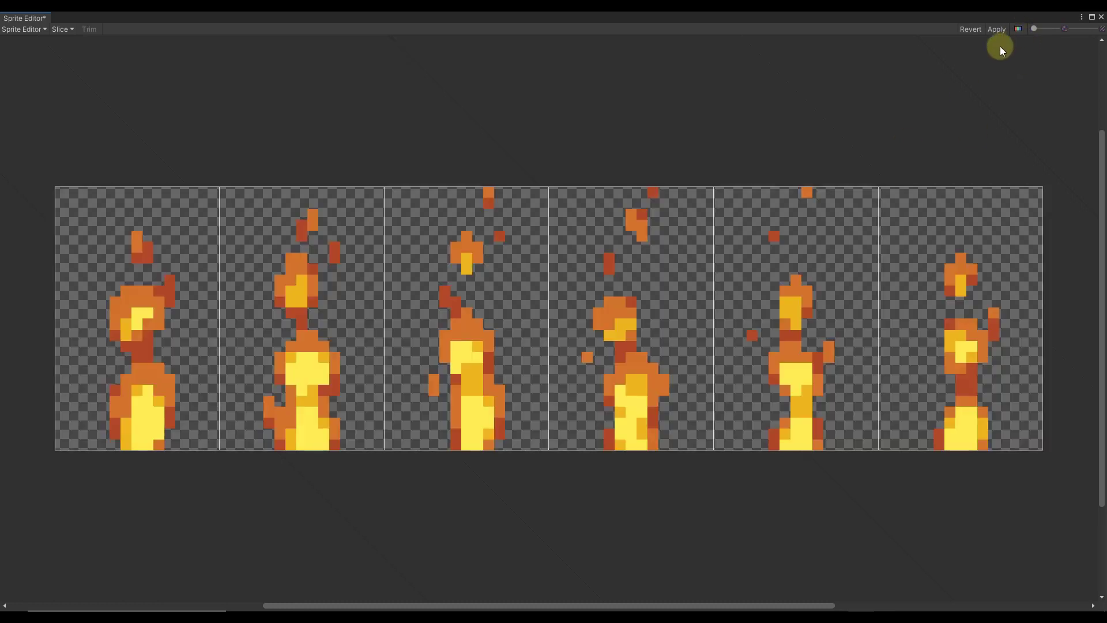
left_click(999, 30)
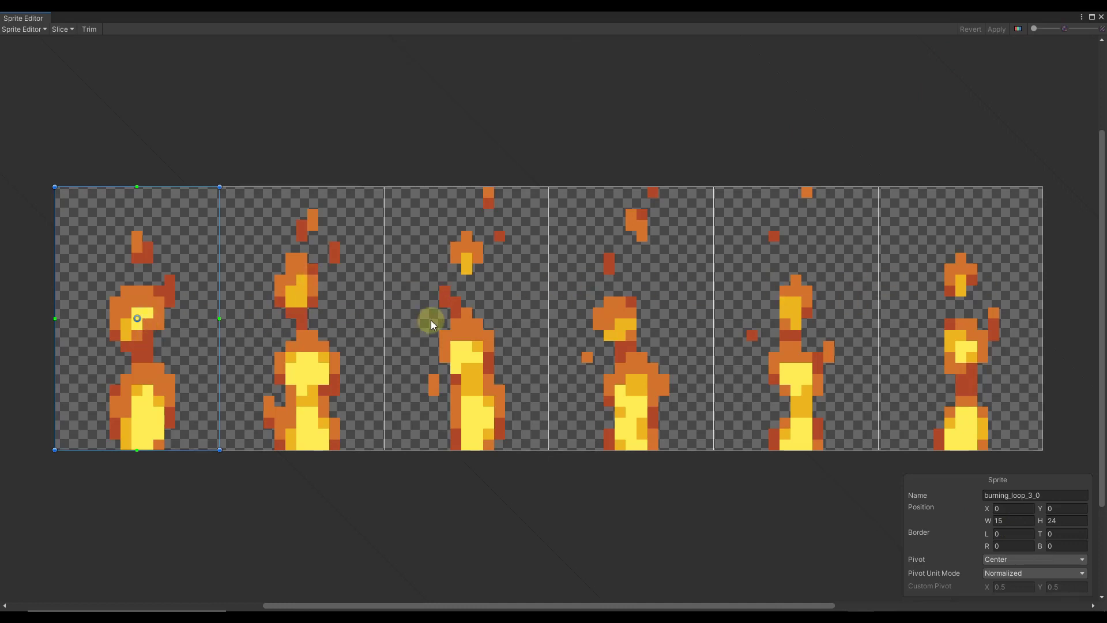
Step: Close the Sprite Editor and expand burning_loop_3 to check its six sub-sprites
left_click(1103, 22)
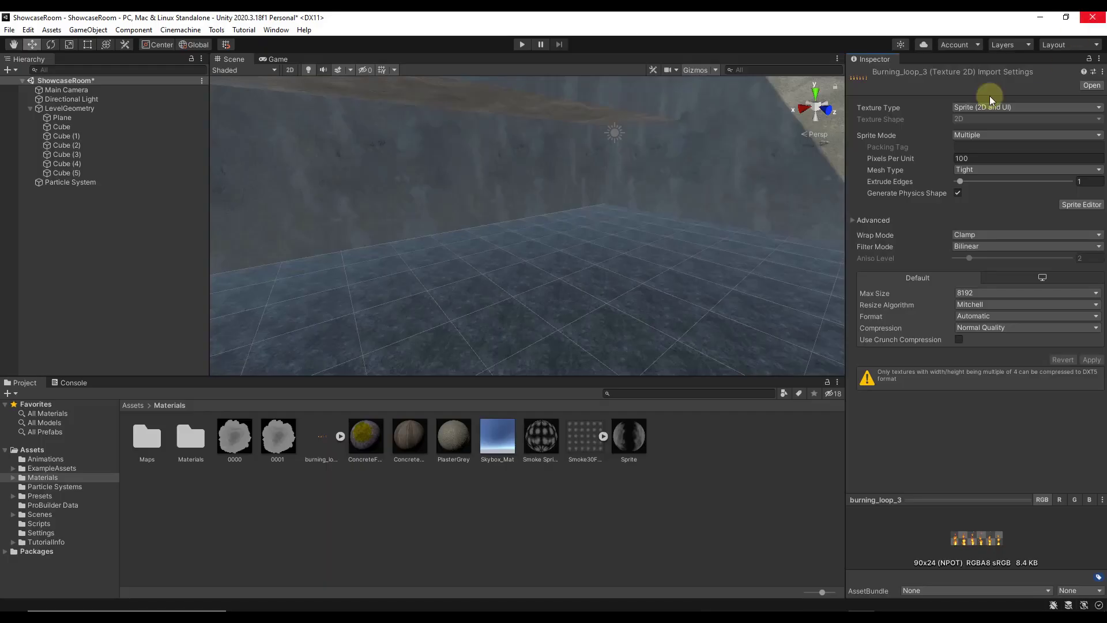
left_click(319, 439)
left_click(341, 437)
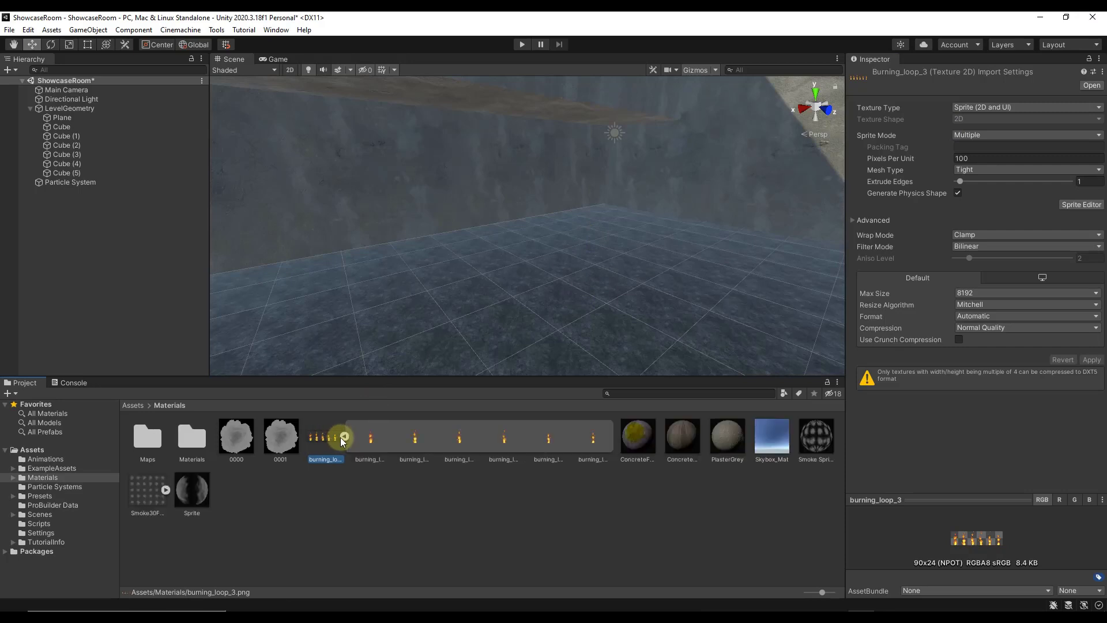
left_click(344, 437)
left_click(343, 437)
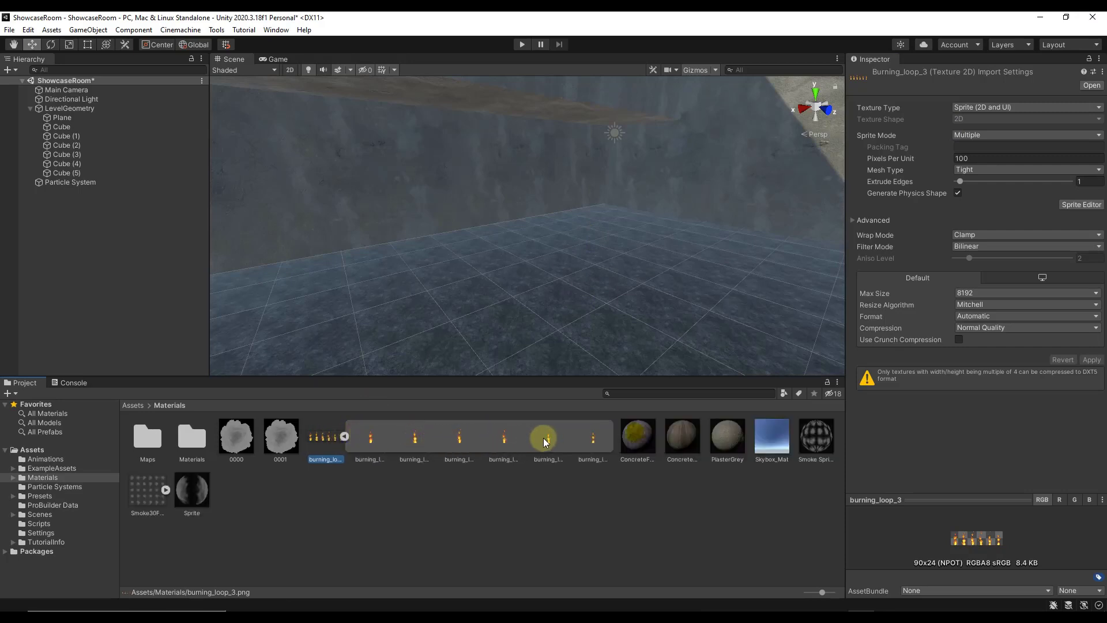
left_click(344, 437)
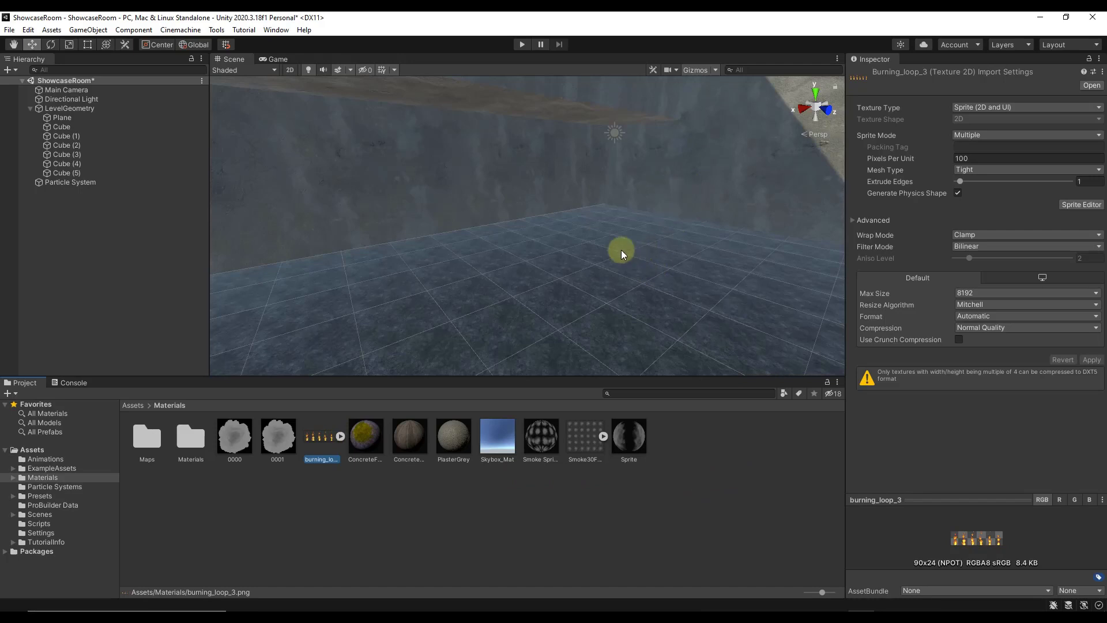
Step: Drop burning_loop_3 into the scene, saving its clip as FireAnimation in Assets/Animations
left_click_drag(606, 255, 408, 366, "alt")
left_click_drag(320, 436, 489, 285)
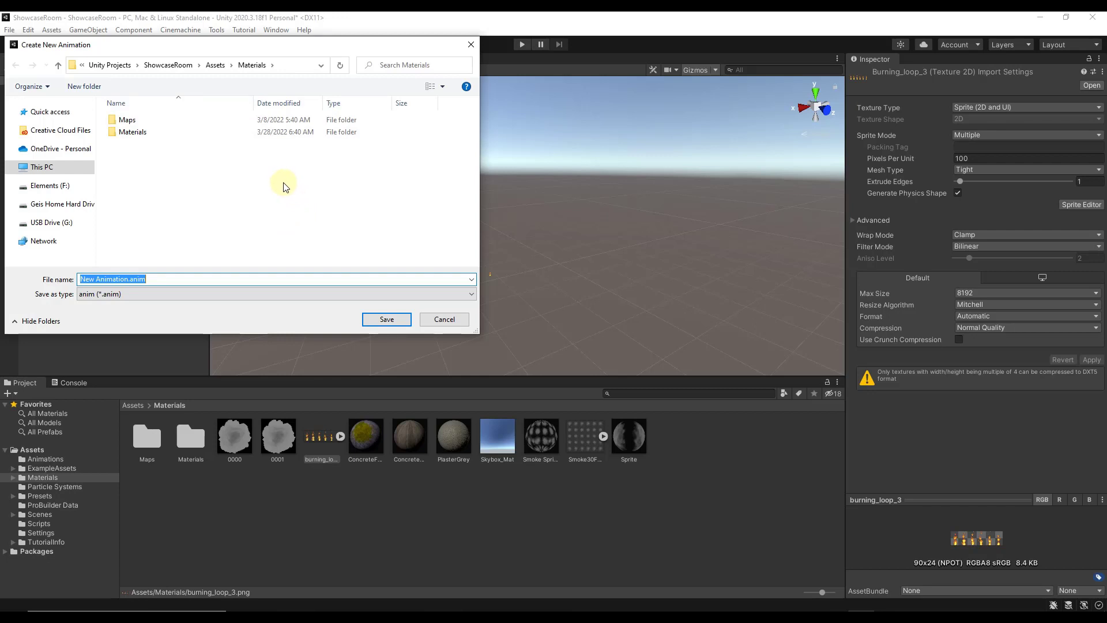
left_click(215, 64)
double_click(136, 120)
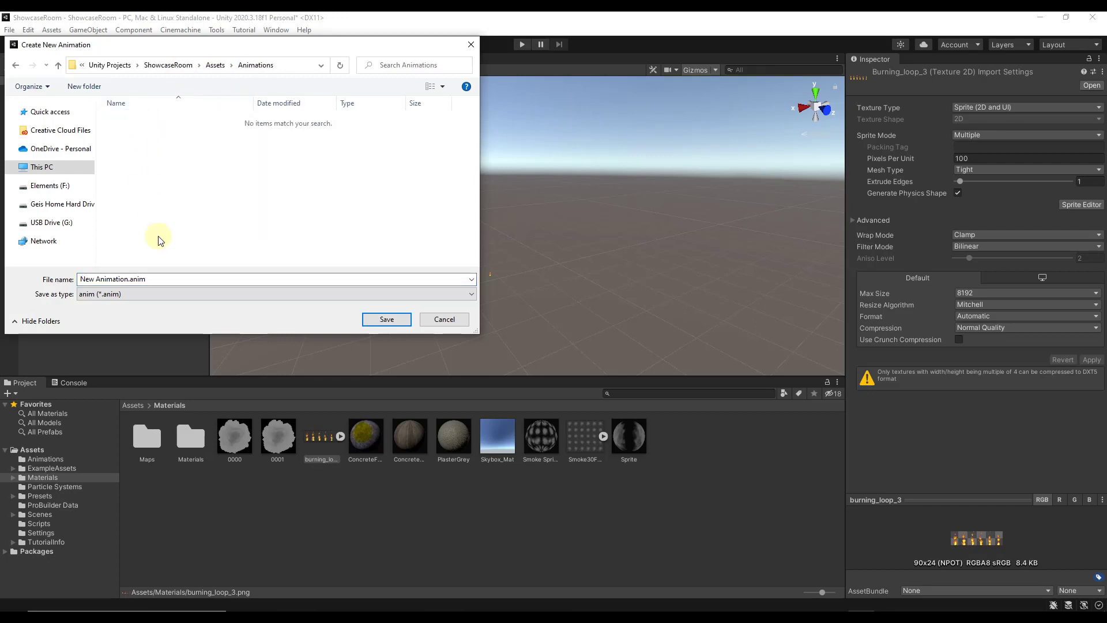
left_click_drag(128, 279, 80, 279)
type("FireAnimation")
left_click(369, 319)
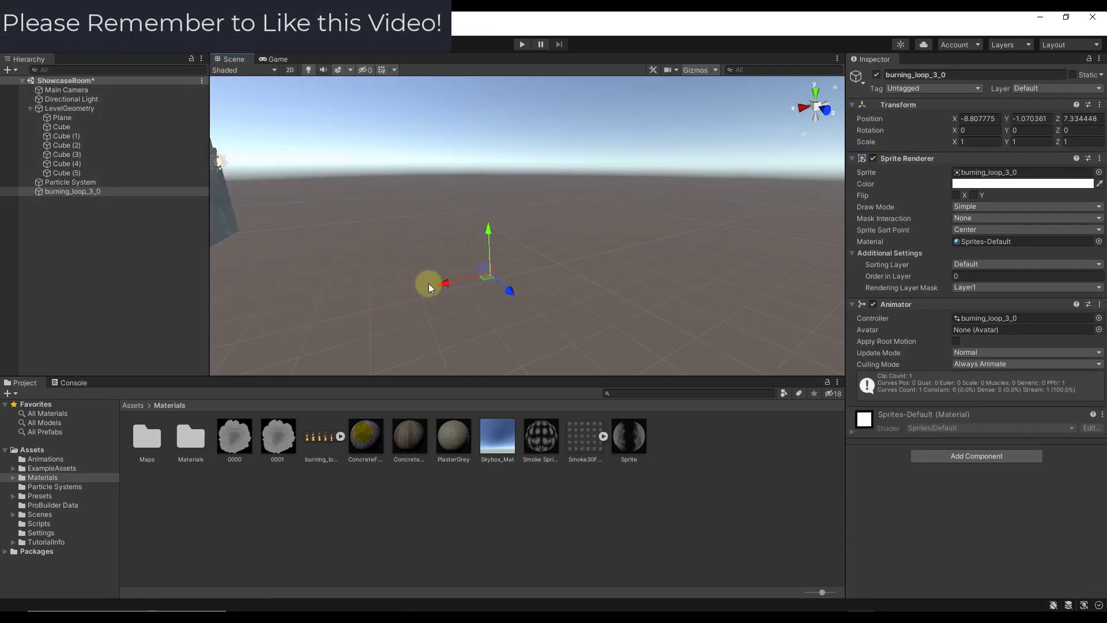
left_click_drag(477, 279, 527, 259, "alt")
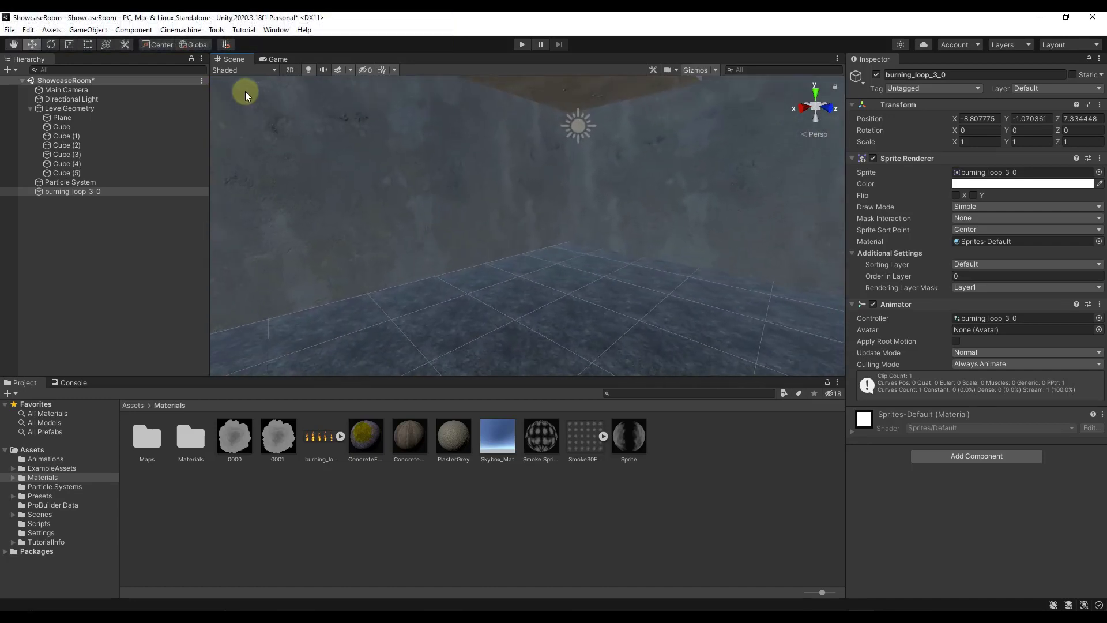
Step: Align the fire object with the current view and move it along its Z axis
left_click(92, 31)
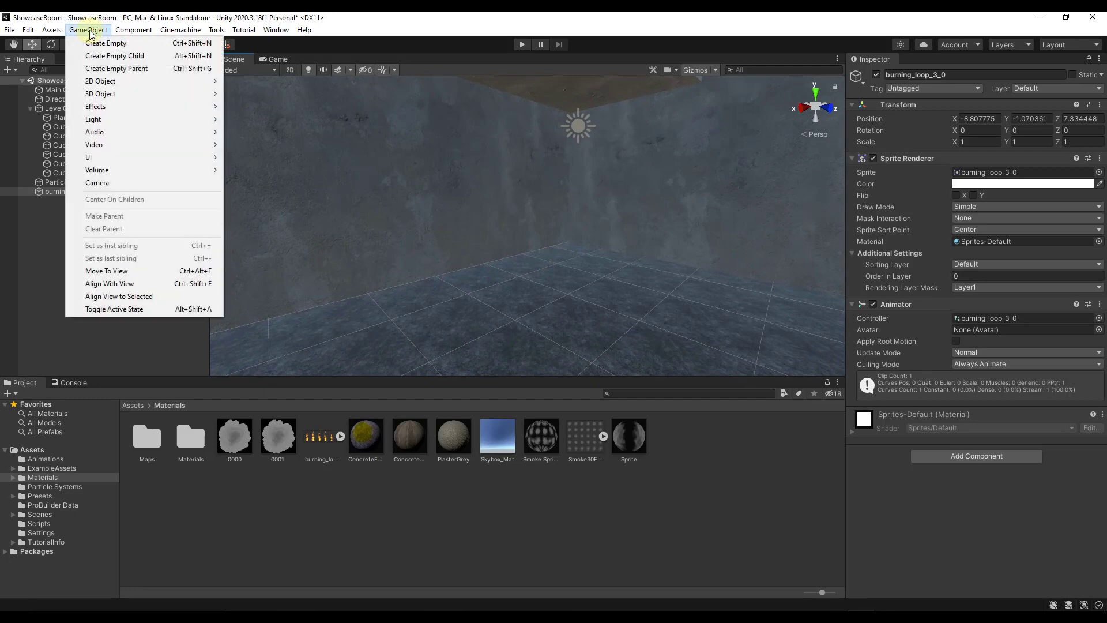
left_click(132, 284)
left_click_drag(511, 269, 599, 291, "alt")
left_click_drag(724, 175, 519, 303)
Step: Scale the fire sprite to 3 on X, Y and Z and raise it slightly
left_click(977, 140)
type("3")
key("Tab")
type("3")
key("Tab")
type("3")
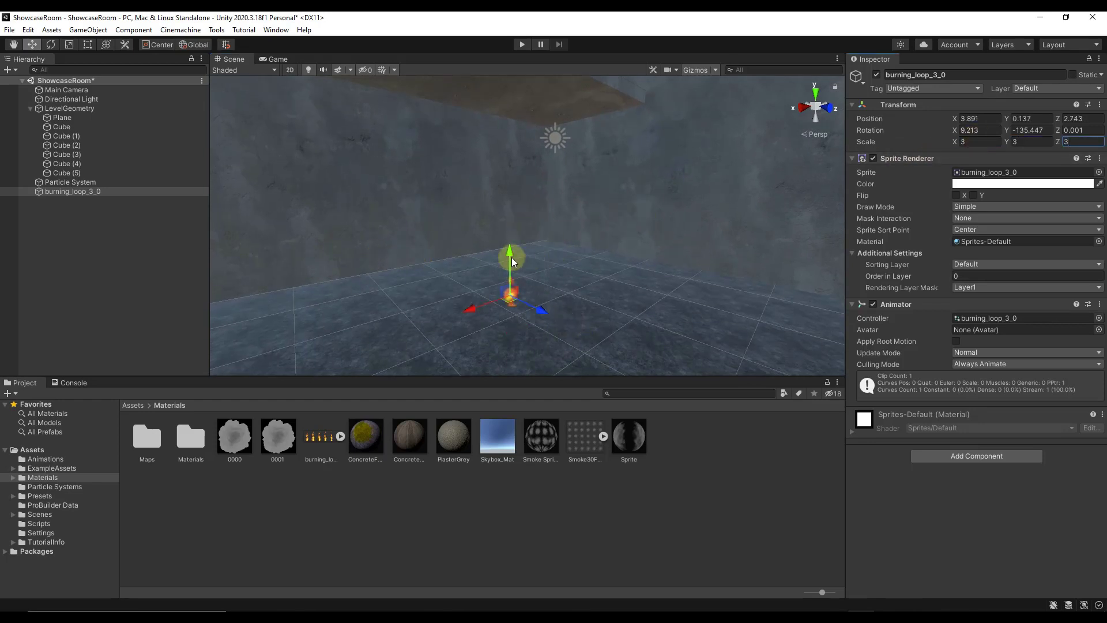
mouse_move(509, 258)
left_mouse_down()
mouse_move(511, 242)
mouse_move(517, 286)
mouse_move(518, 274)
left_mouse_up()
Step: Align the Main Camera with the current scene view via GameObject > Align With View
left_click(36, 46)
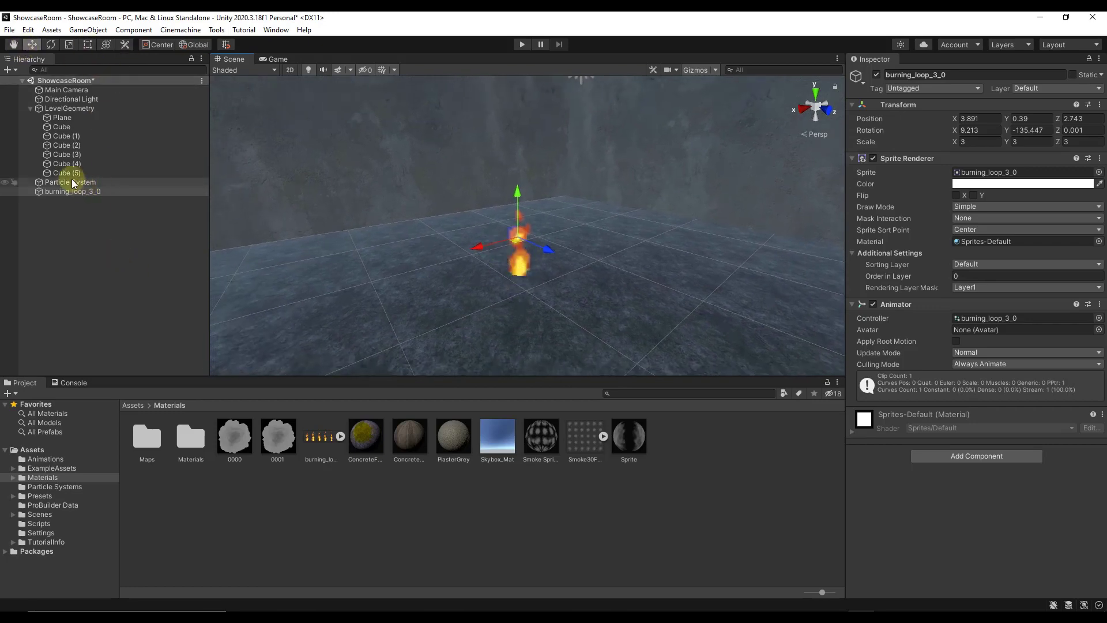
left_click(73, 90)
left_click(51, 30)
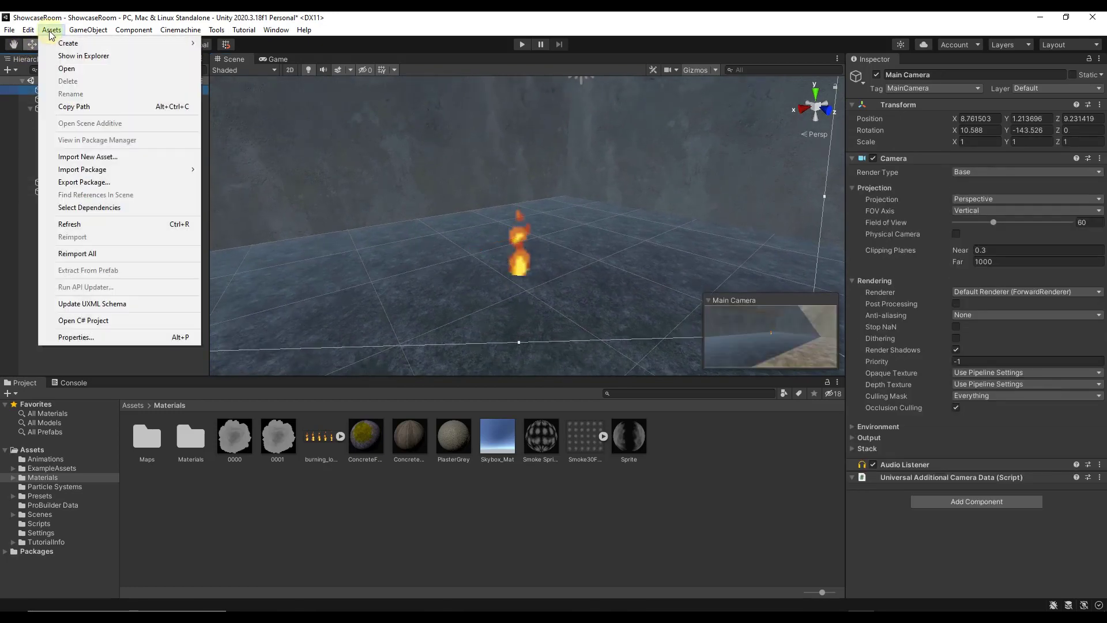
mouse_move(87, 29)
left_click(119, 283)
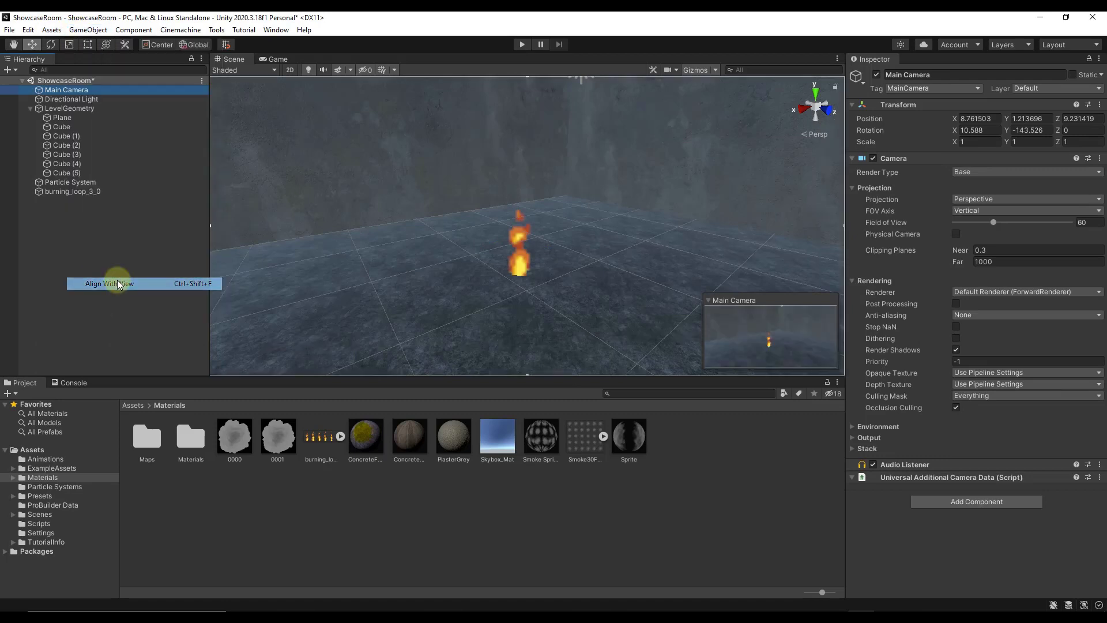
Step: Preview in Play mode, delete the Particle System, and play again to watch the fire
left_click(521, 44)
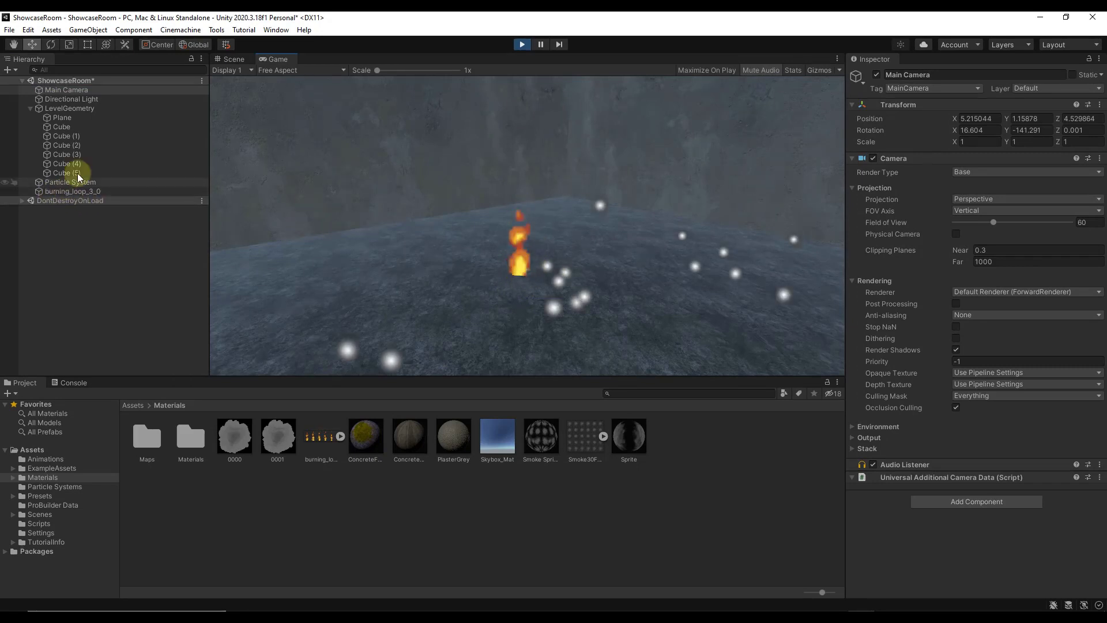
left_click(518, 41)
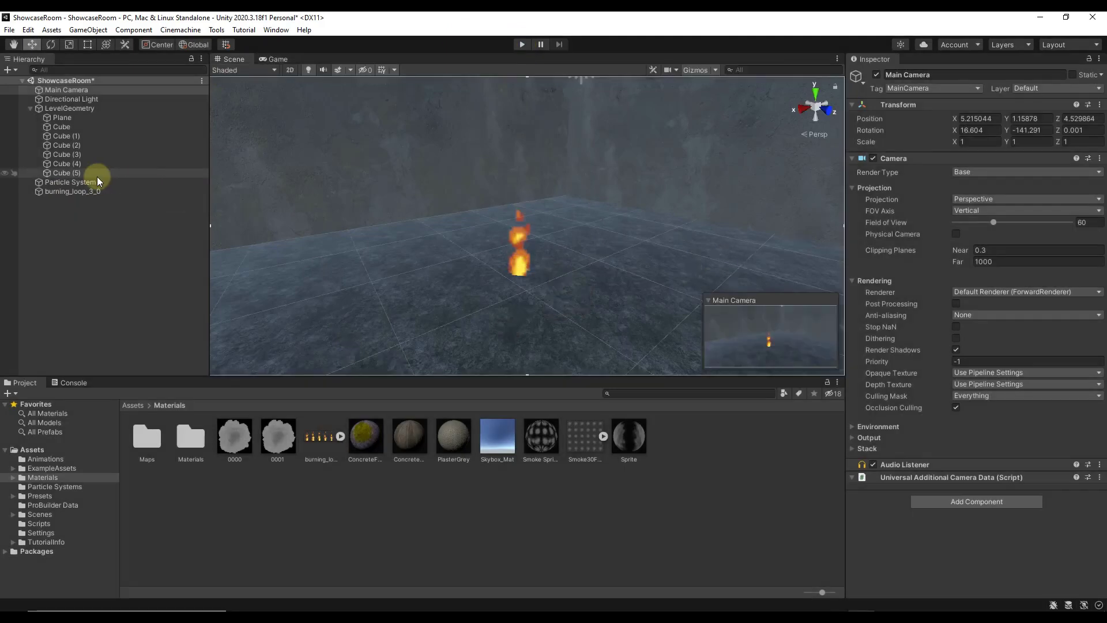
left_click(82, 183)
key("Delete")
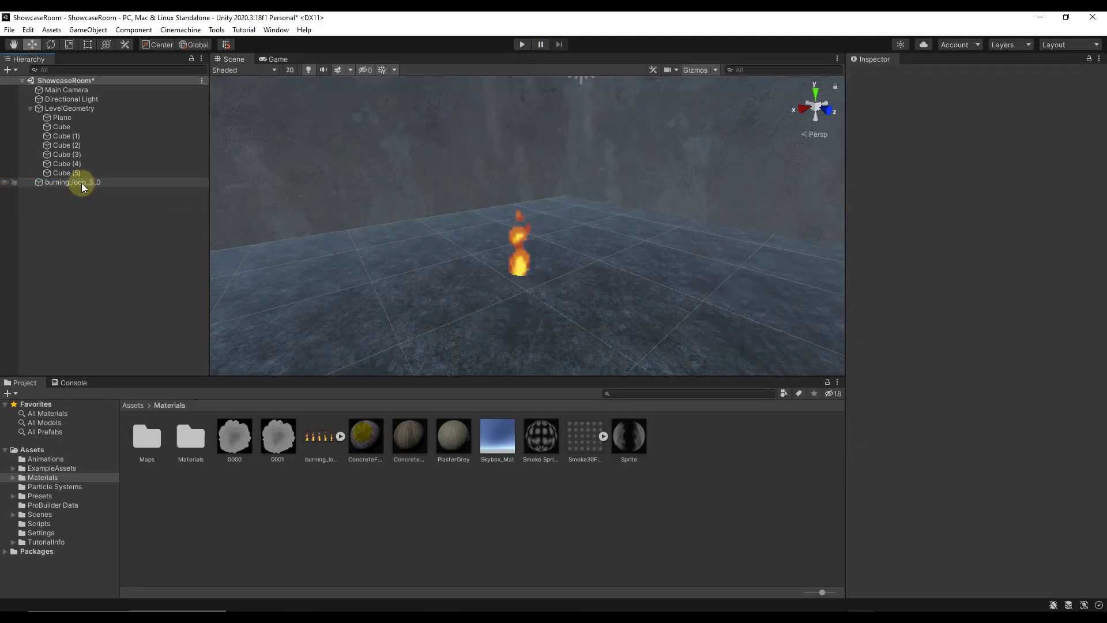
left_click(522, 44)
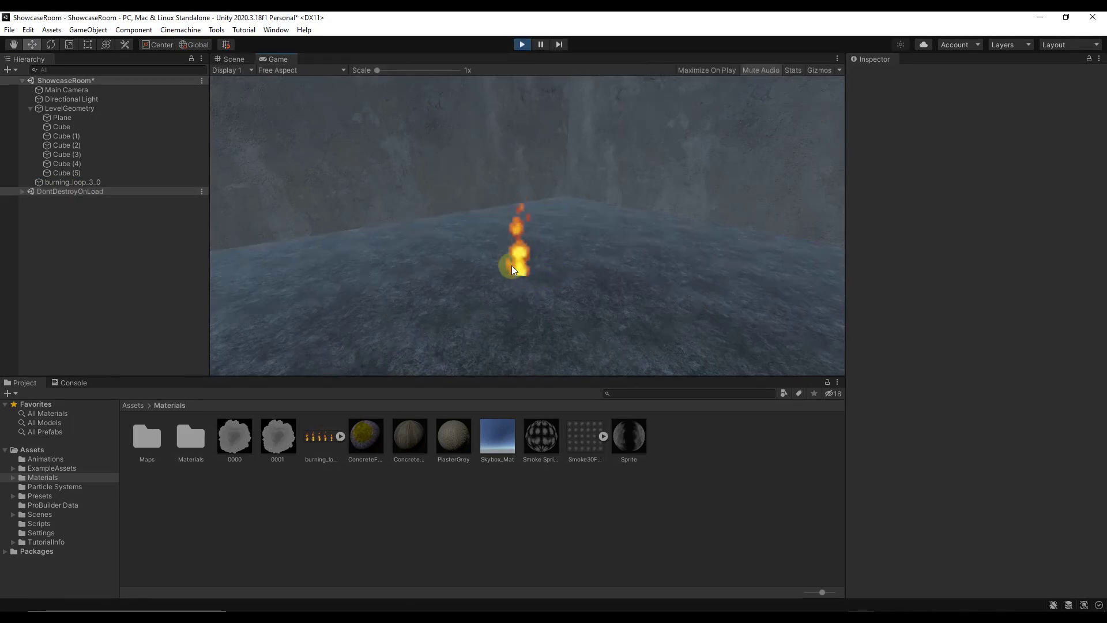
left_click_drag(519, 258, 516, 284)
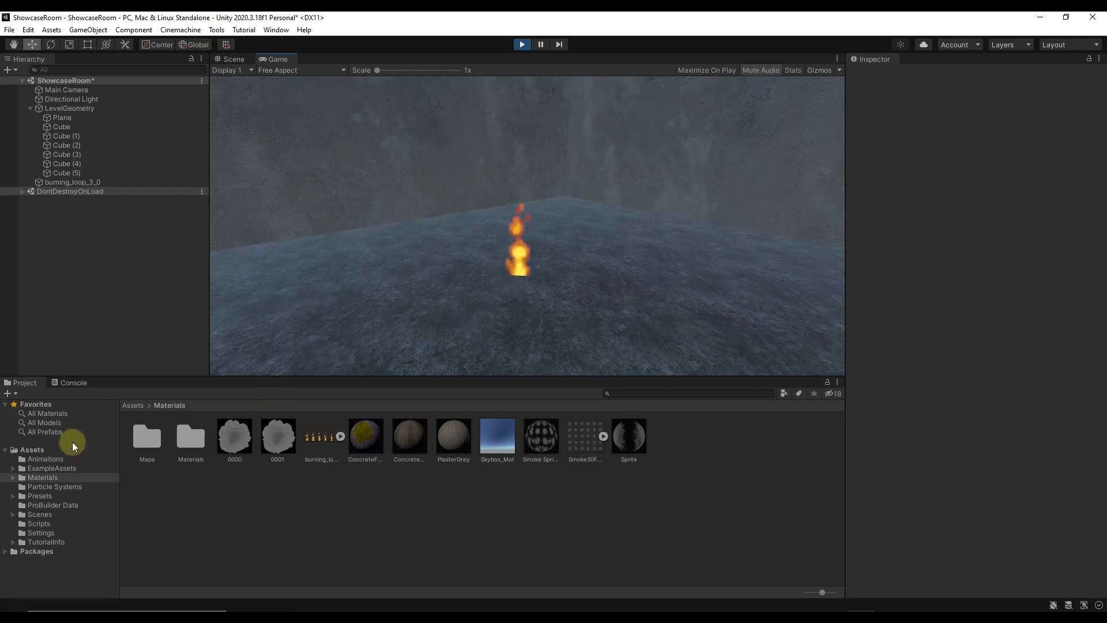
Step: Check FireAnimation's Loop Time in Animations, then select the burning_loop_3_0 animator controller
left_click(32, 459)
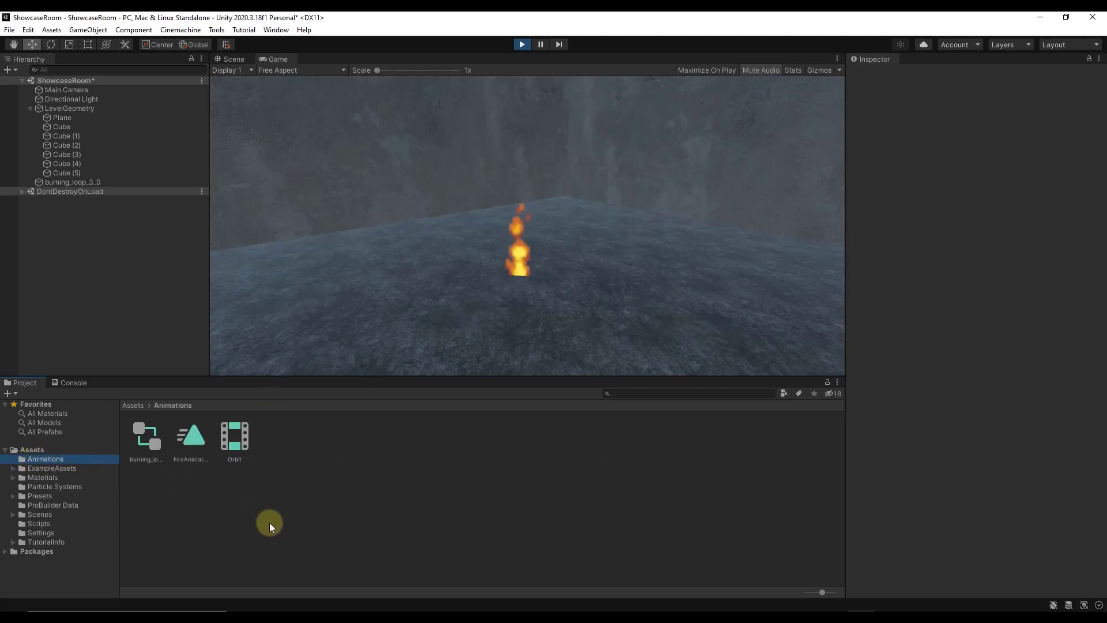
left_click(183, 440)
left_click(157, 438)
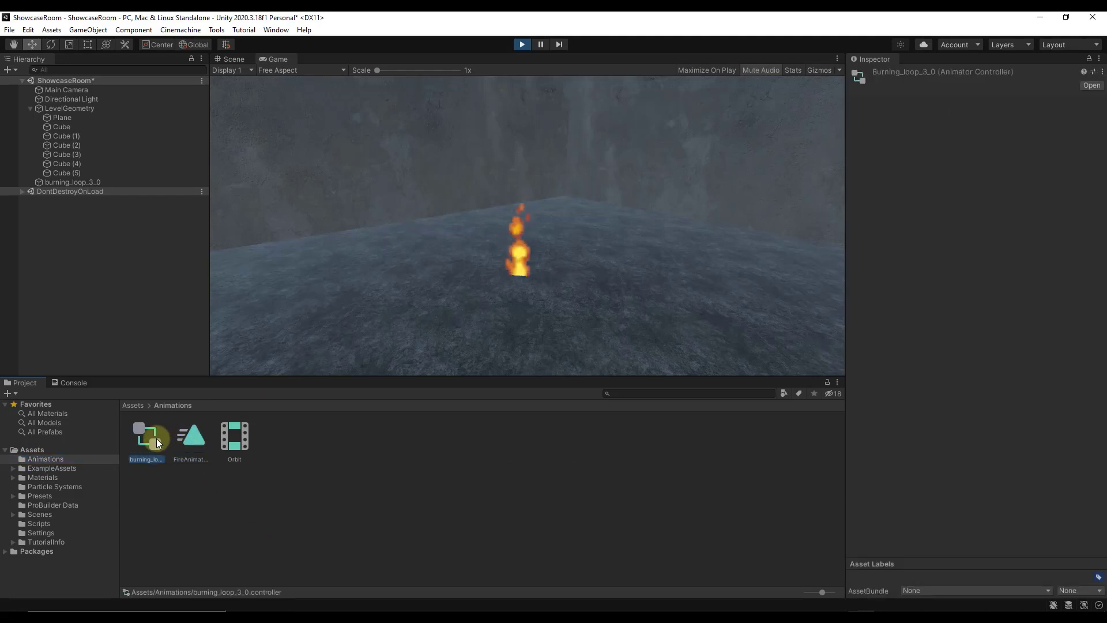
left_click(196, 440)
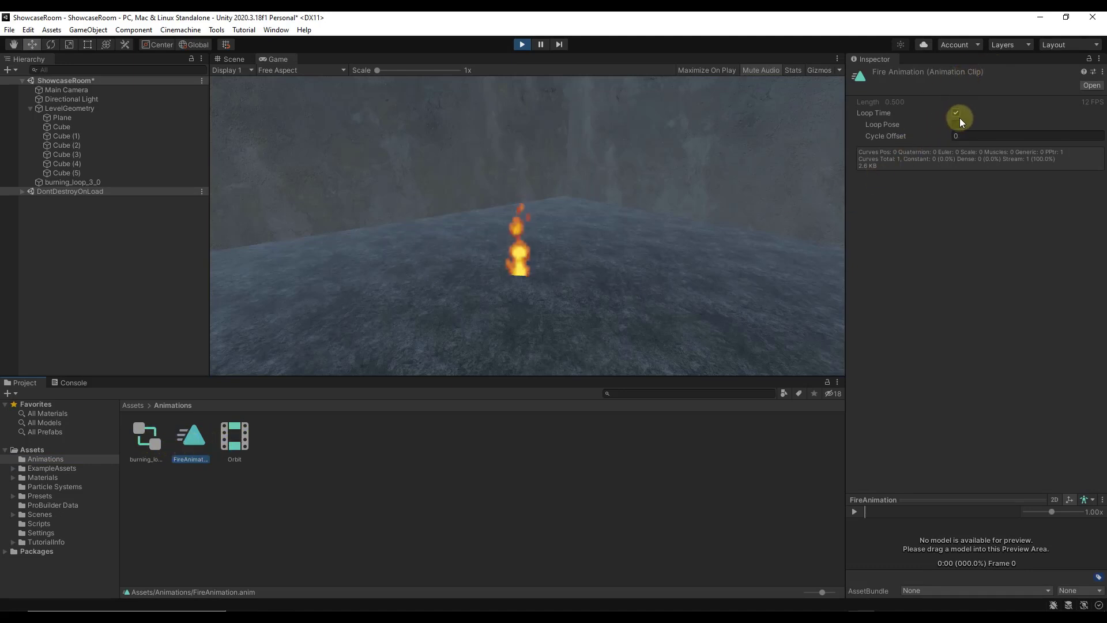
left_click(518, 268)
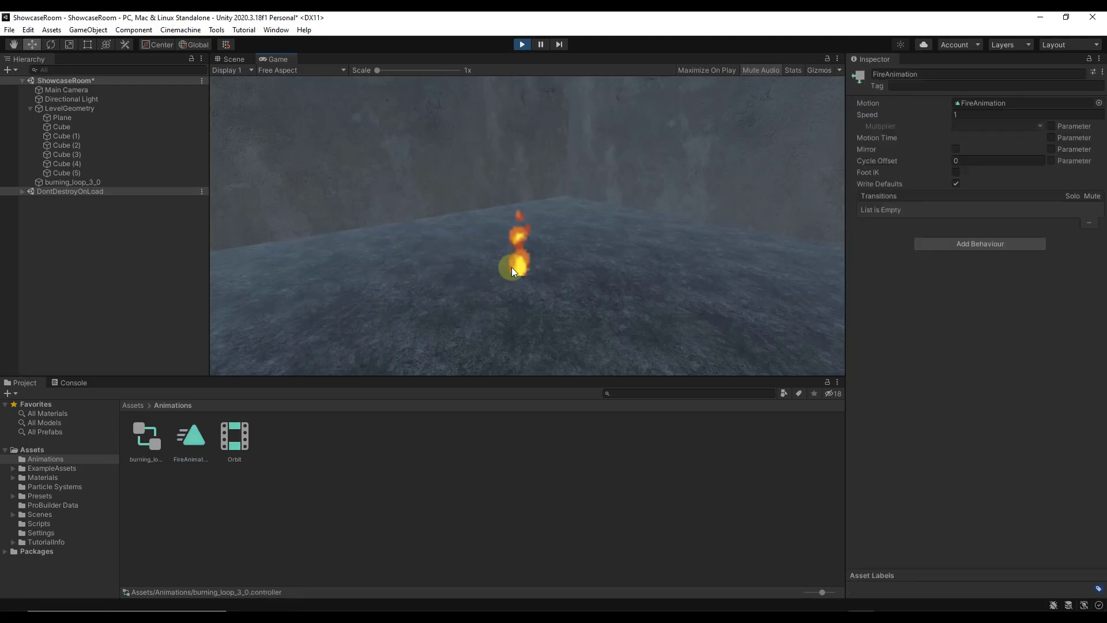
left_click(151, 439)
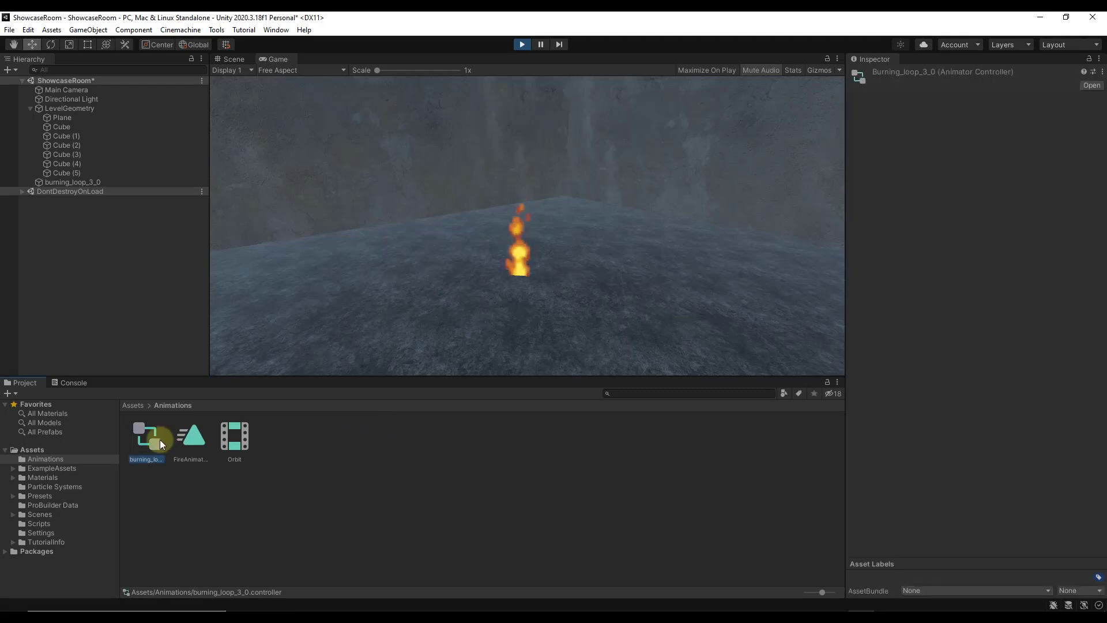
Step: Open the burning_loop_3_0 controller's Animator graph and rearrange the Entry and FireAnimation states
double_click(150, 439)
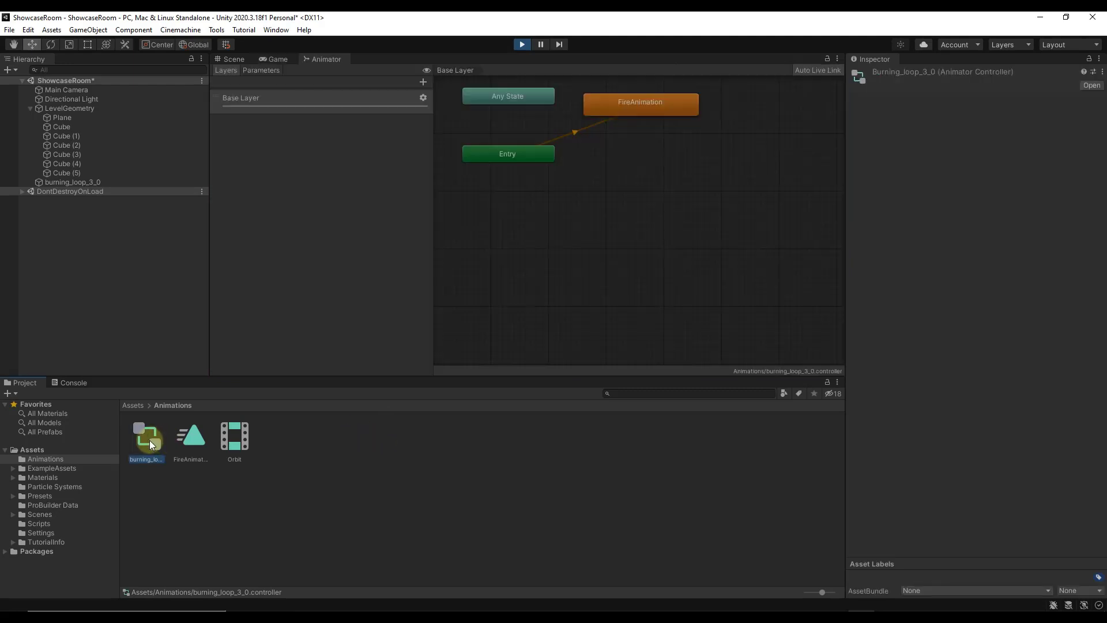
left_click(609, 106)
left_click_drag(530, 154, 552, 170)
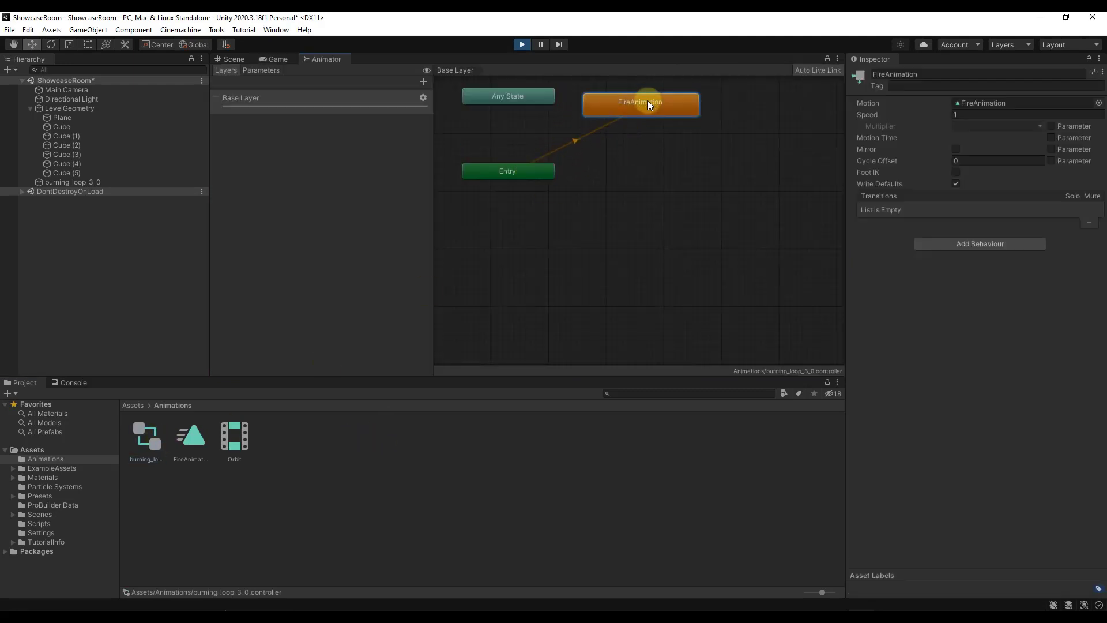
left_click_drag(649, 105, 689, 106)
Step: Dock the Animator window above the project files and select the FireAnimation state
left_click_drag(328, 62, 29, 382)
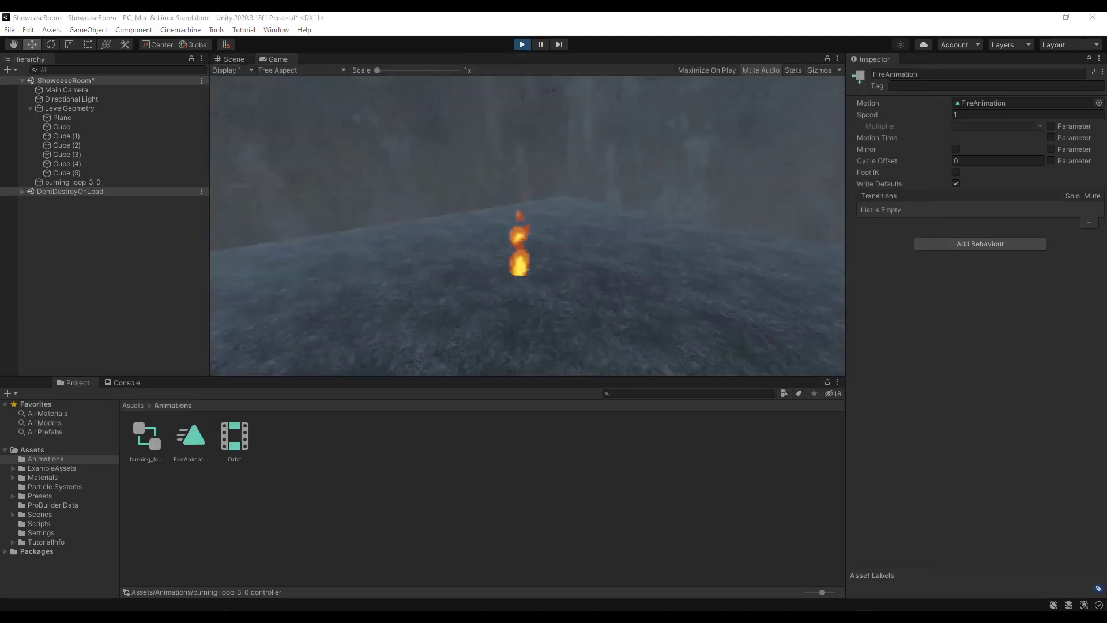
left_click_drag(541, 170, 639, 278)
left_click(611, 323)
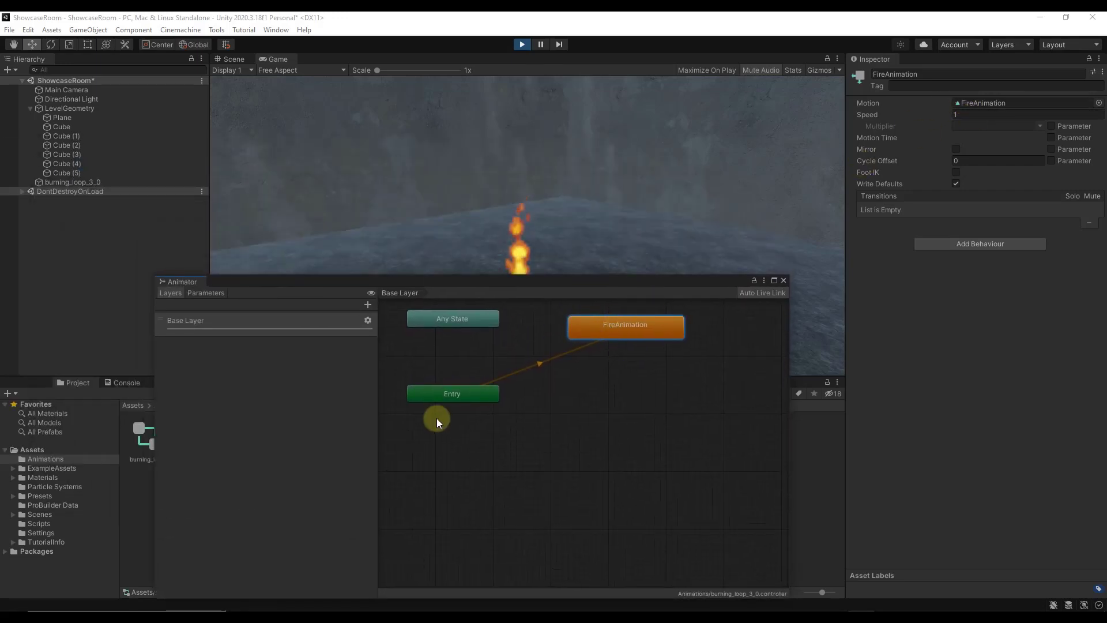
left_click(447, 394)
left_click(617, 337)
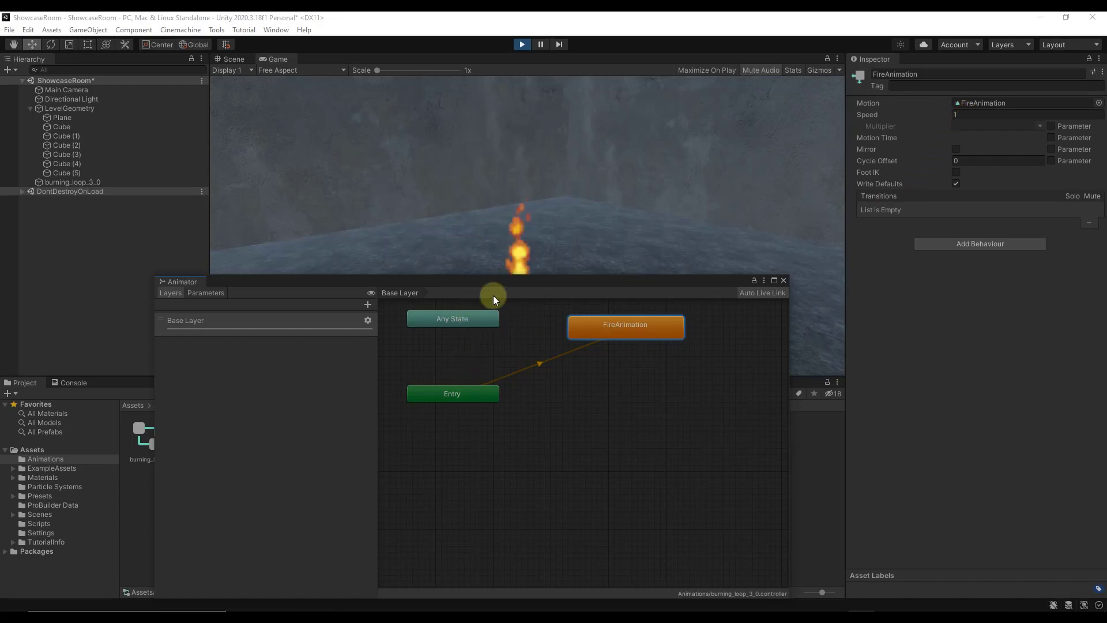
left_click_drag(507, 280, 324, 301)
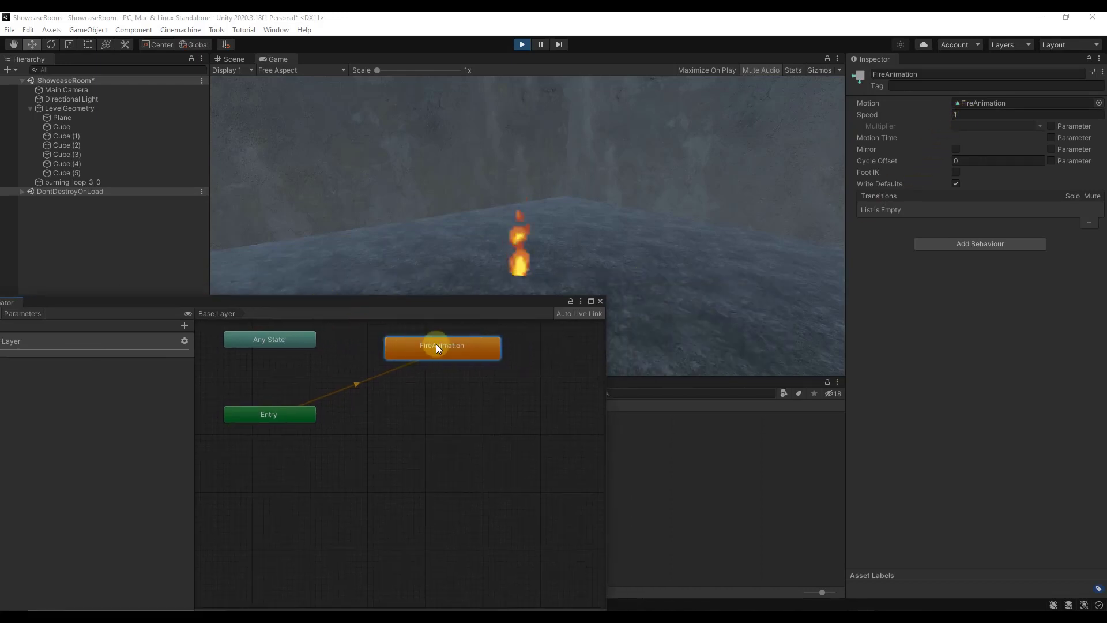
Step: Set the FireAnimation state's Speed to 1.5 in the Inspector
left_click(969, 115)
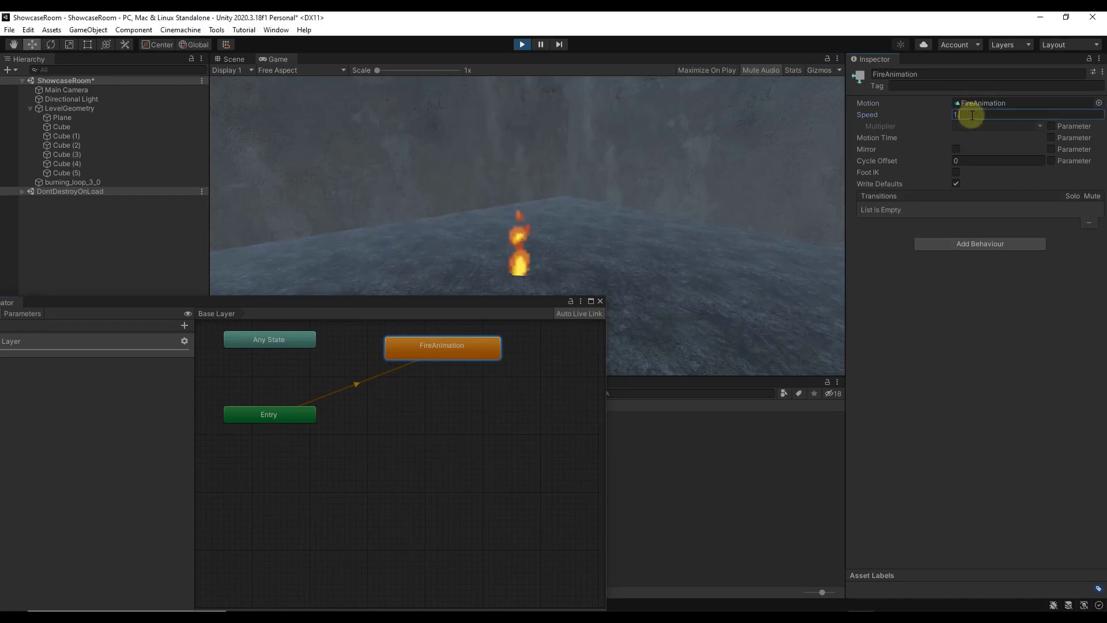
type("1.5")
key("Return")
type("3")
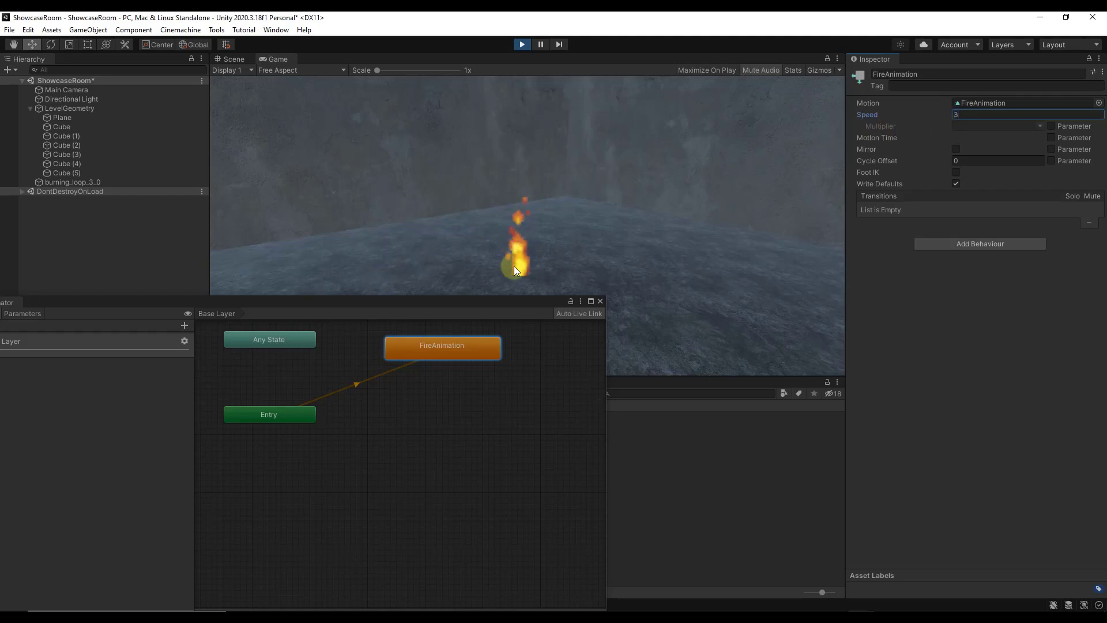
double_click(969, 113)
type("1.5")
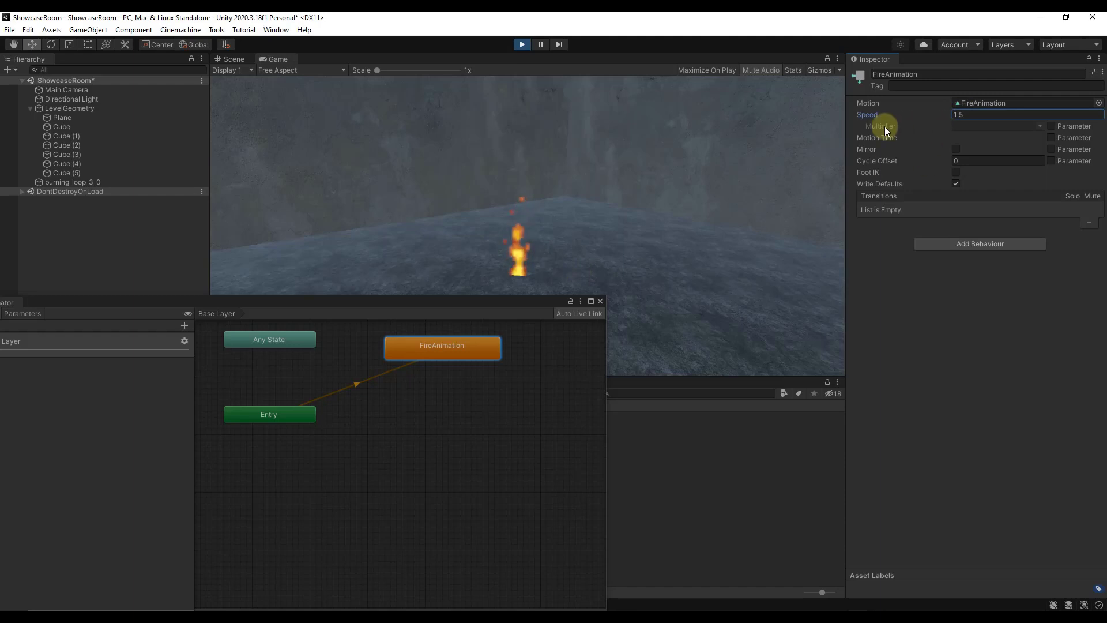